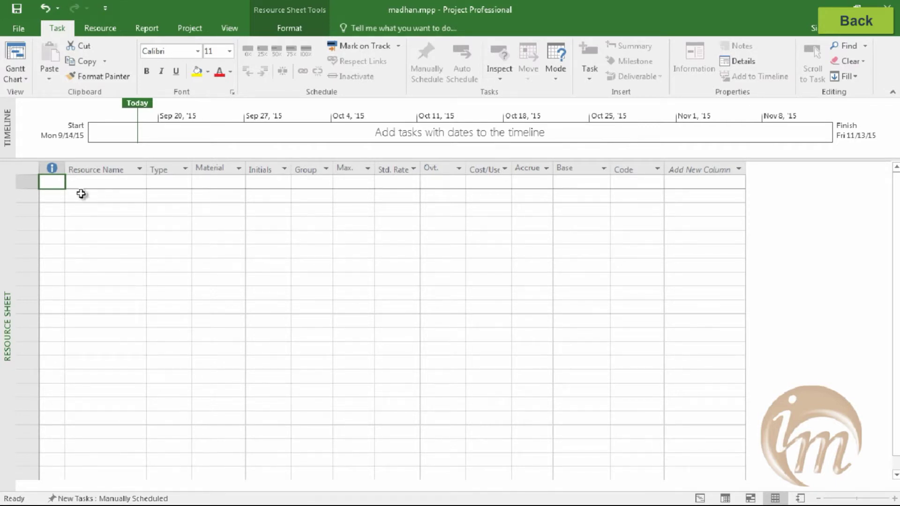
Add two resources to the resource sheet: a worker's first name in the first row and cement in the second
left_click(92, 184)
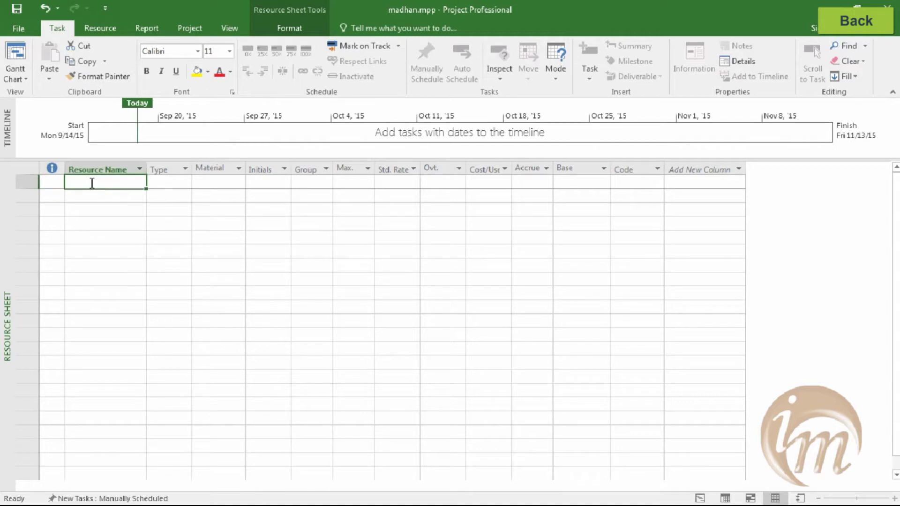
type("arun")
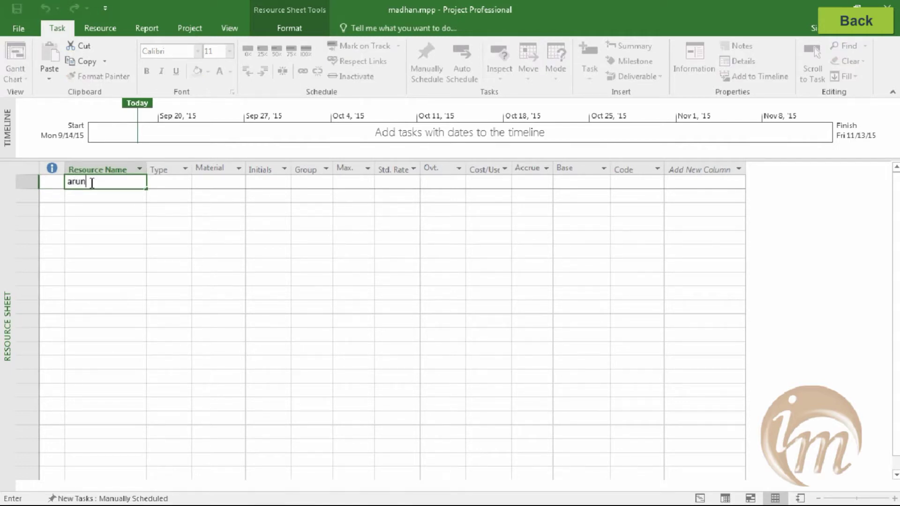
left_click(107, 197)
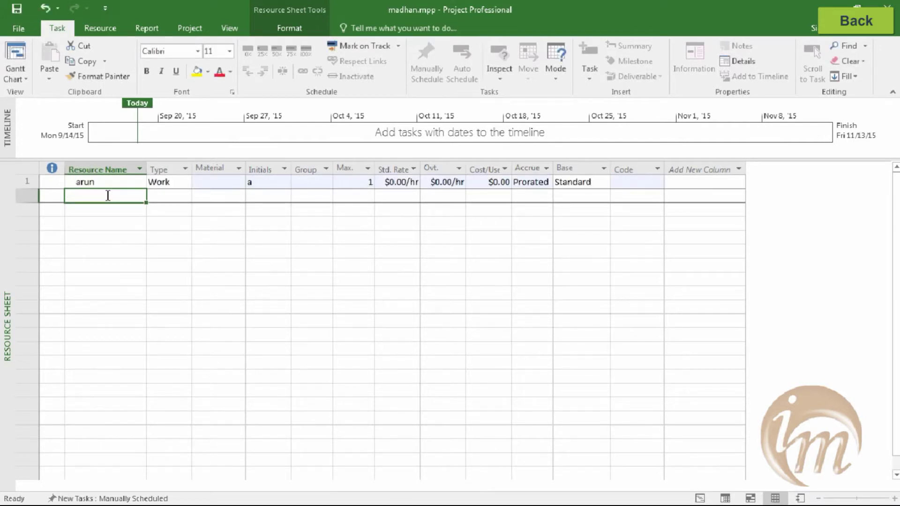
type("cem")
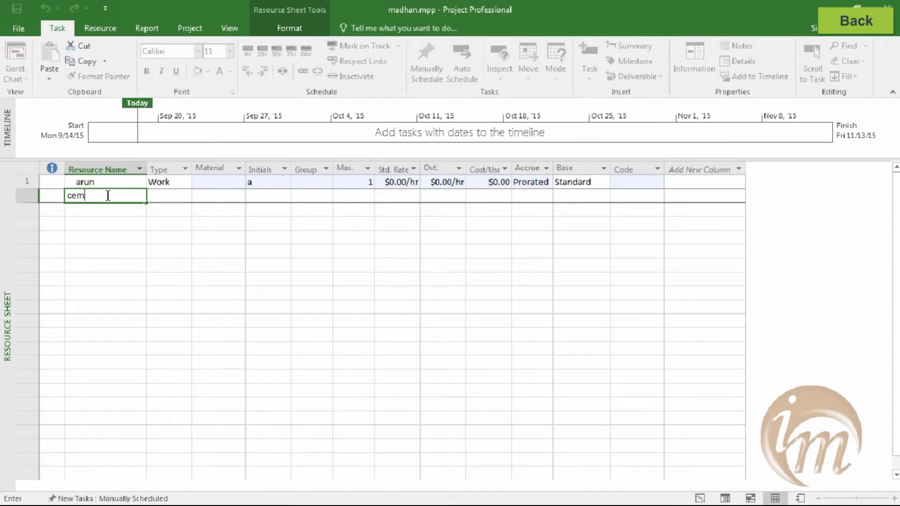
type("ent")
Keep the worker's resource type as Work and set the cement resource's type to Material
left_click(173, 183)
left_click(187, 186)
left_click(187, 184)
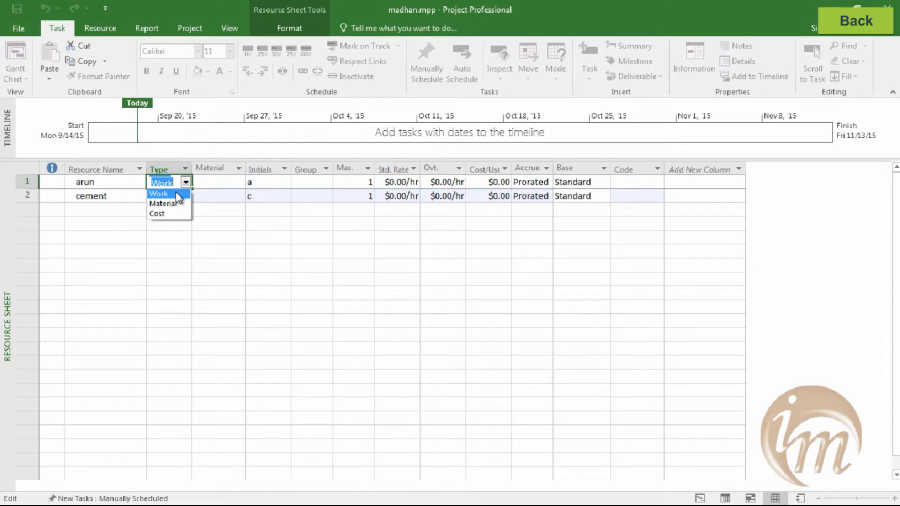
left_click(176, 192)
left_click(178, 195)
left_click(182, 199)
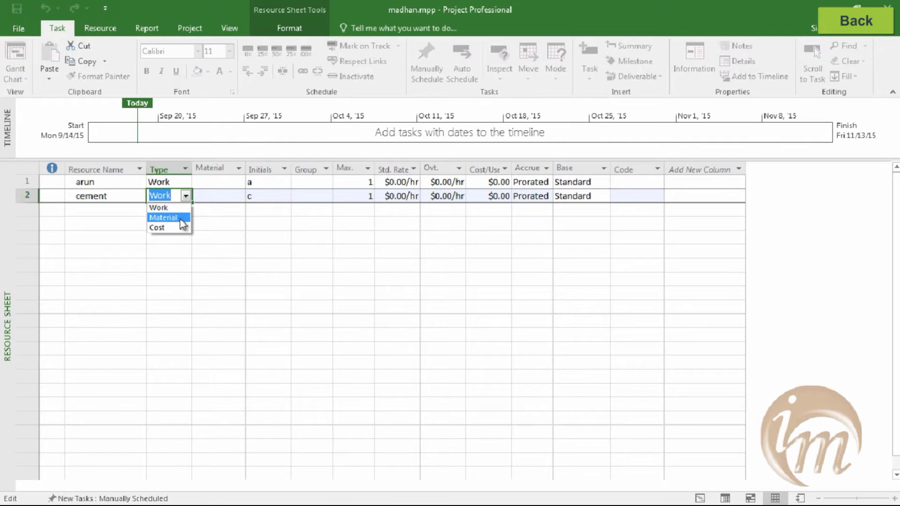
left_click(180, 219)
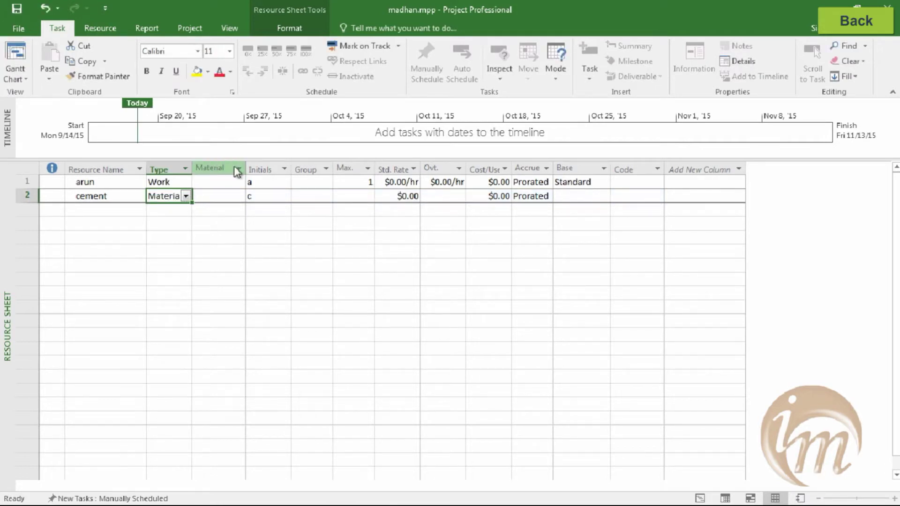
Enter bags as the material label of the cement resource
left_click(212, 196)
type("b")
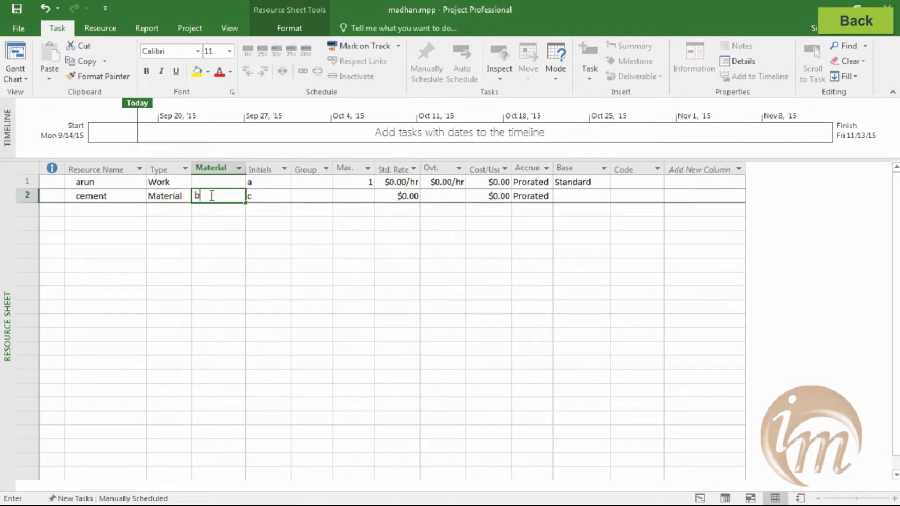
type("ags")
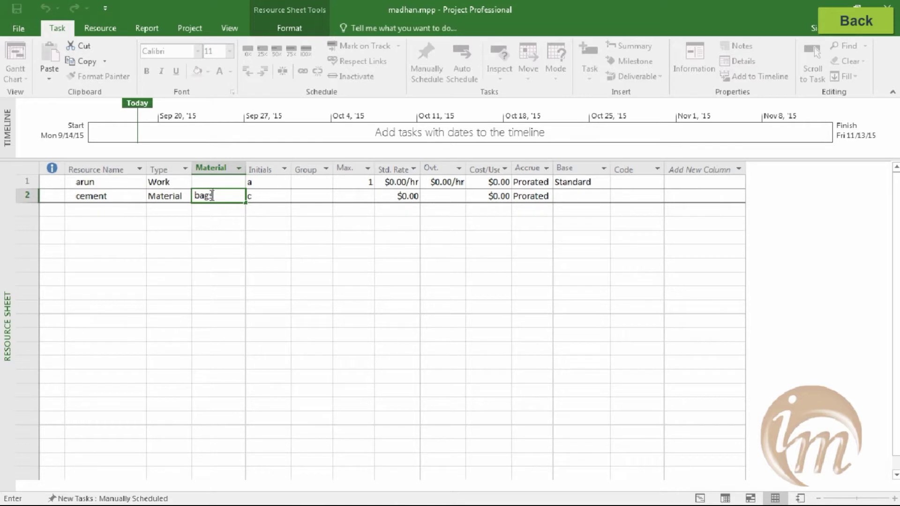
left_click(274, 183)
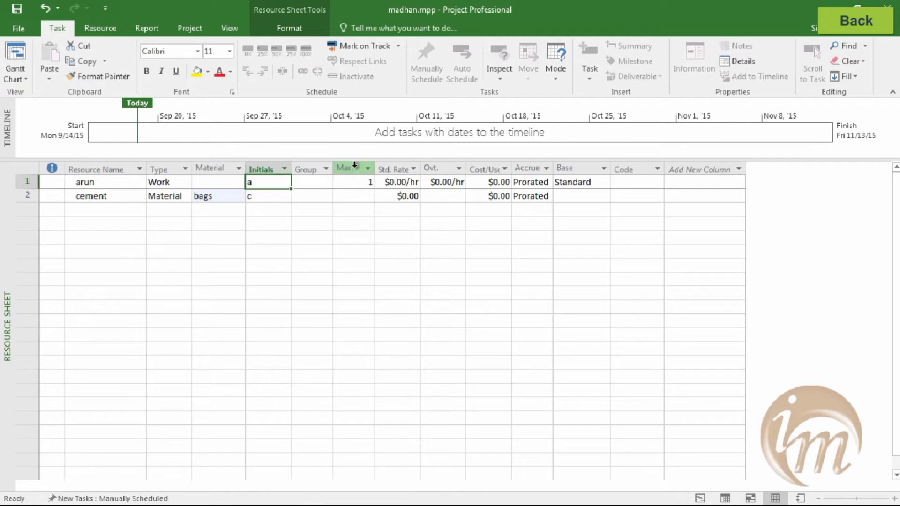
Raise the maximum units of the worker resource to 2.5
left_click(358, 184)
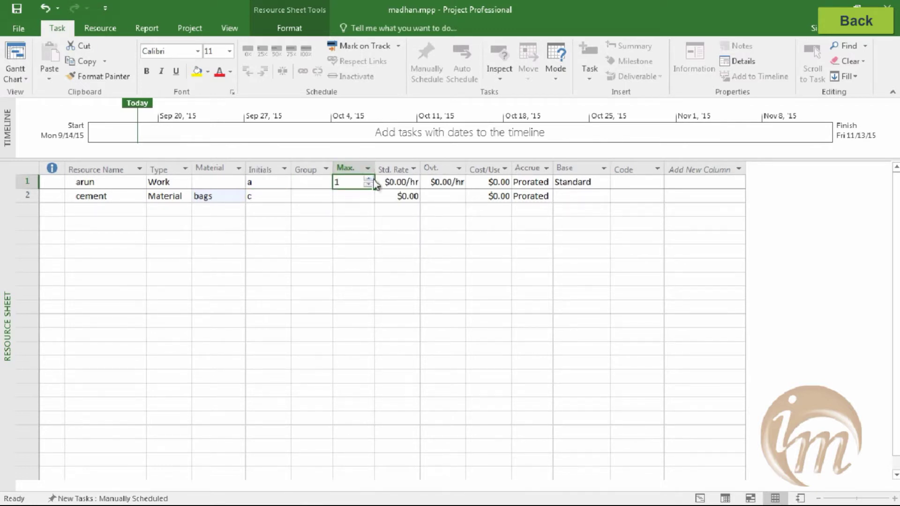
left_click(372, 179)
left_click(369, 179)
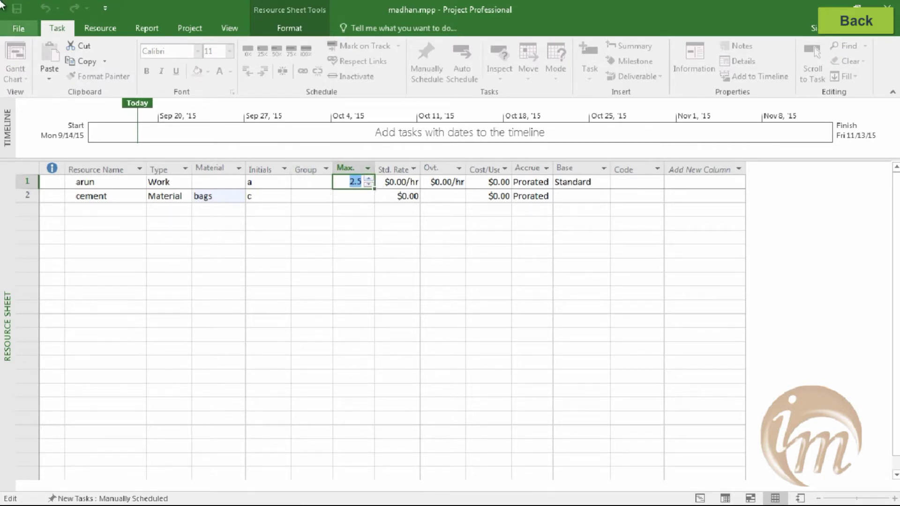
Set assignment units to show as Decimal in the project's schedule options and apply the options
left_click(19, 29)
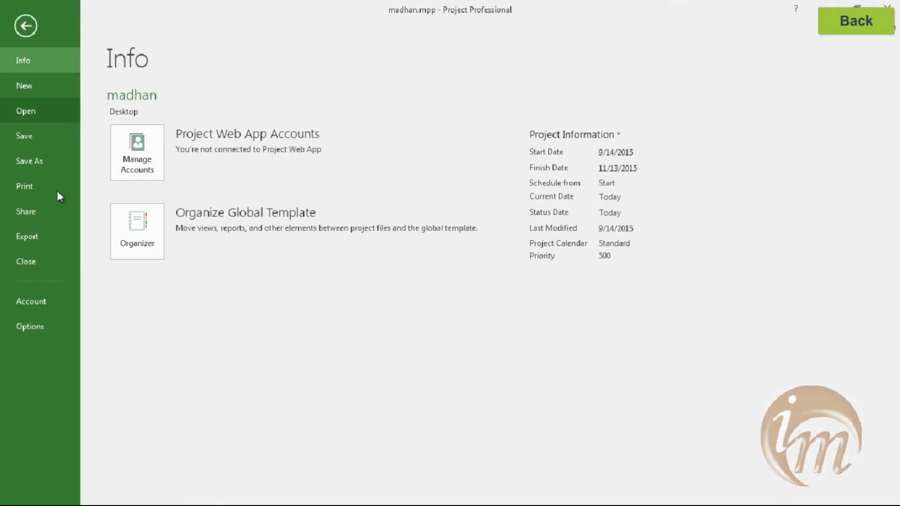
left_click(42, 329)
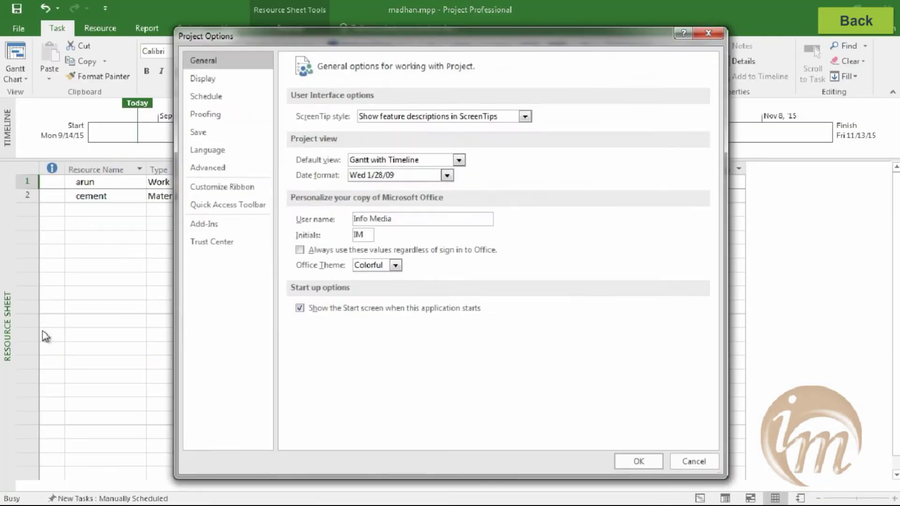
left_click(202, 101)
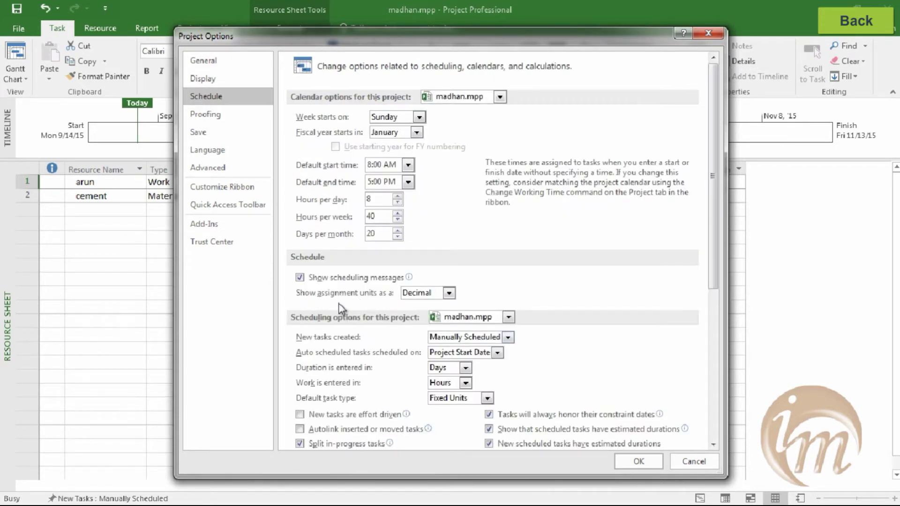
left_click(449, 293)
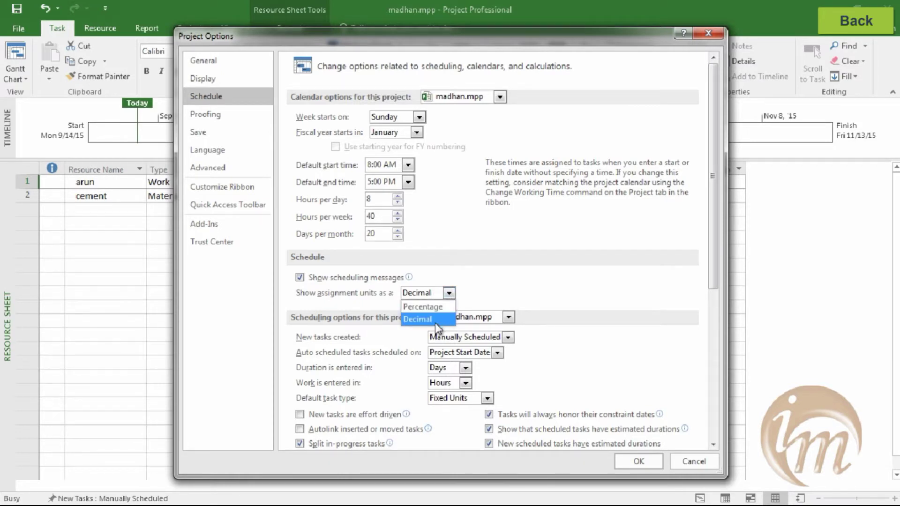
left_click(436, 318)
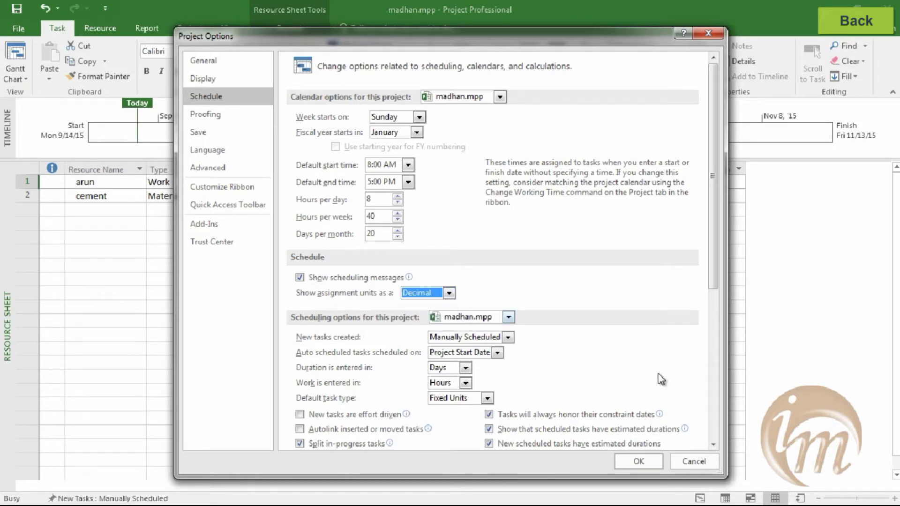
left_click(637, 464)
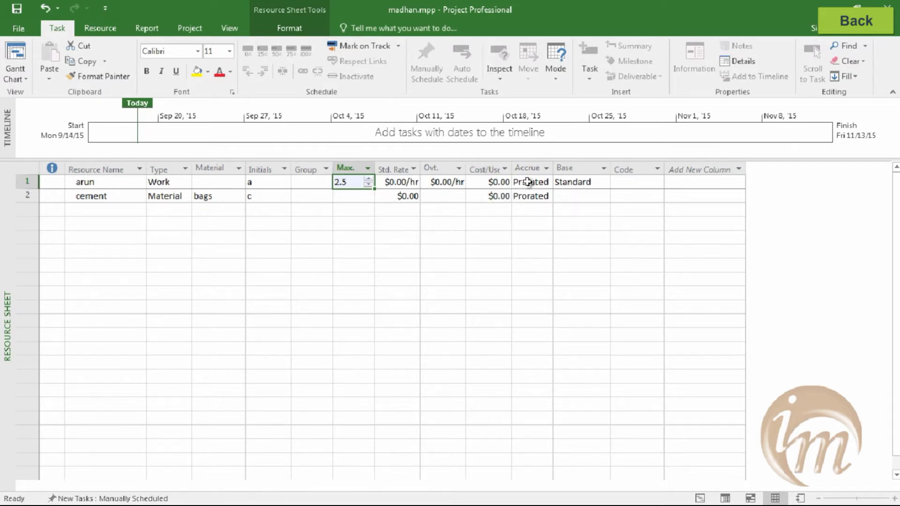
Examine the accrual method choices available for the worker resource
left_click(580, 196)
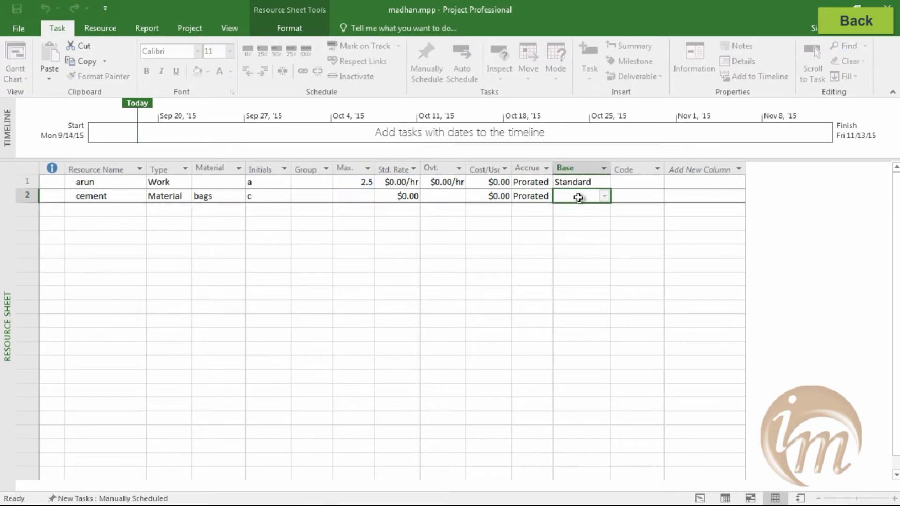
left_click(531, 169)
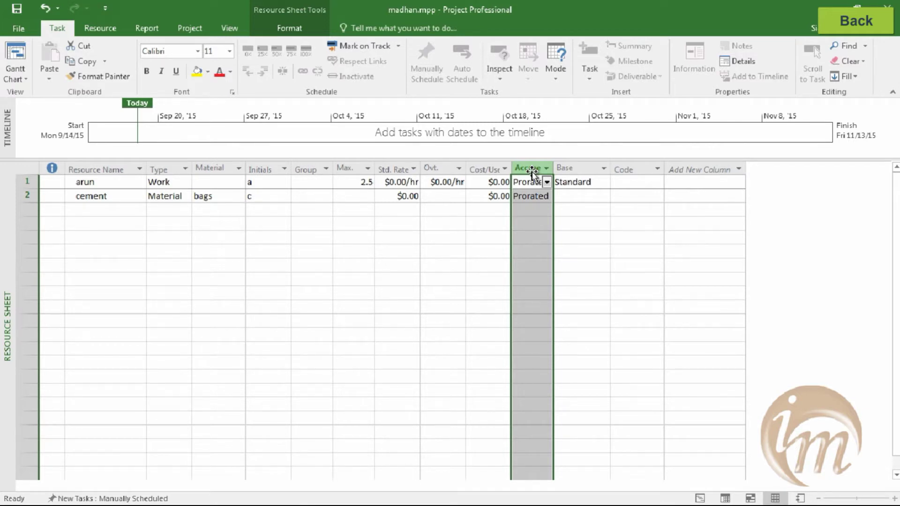
left_click(547, 181)
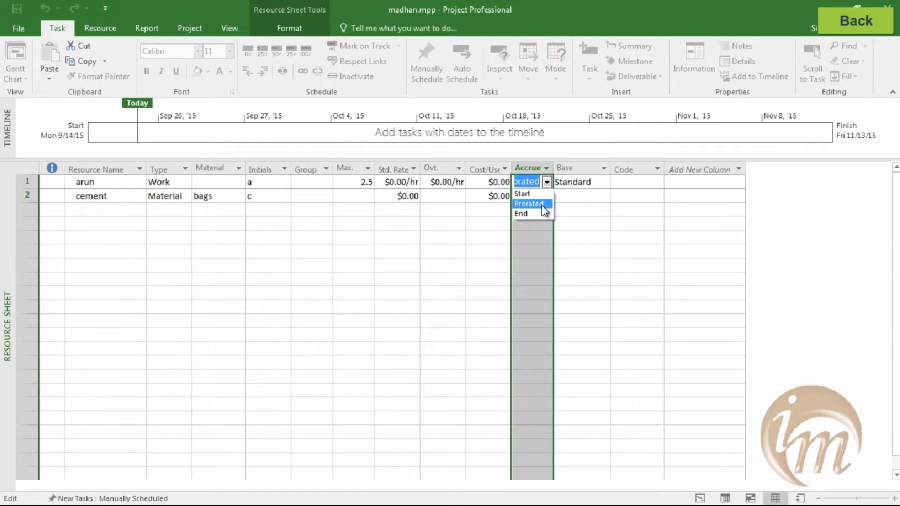
Examine the base calendar choices for the worker resource and the fields offered for a new column, leaving both unchanged
left_click(595, 182)
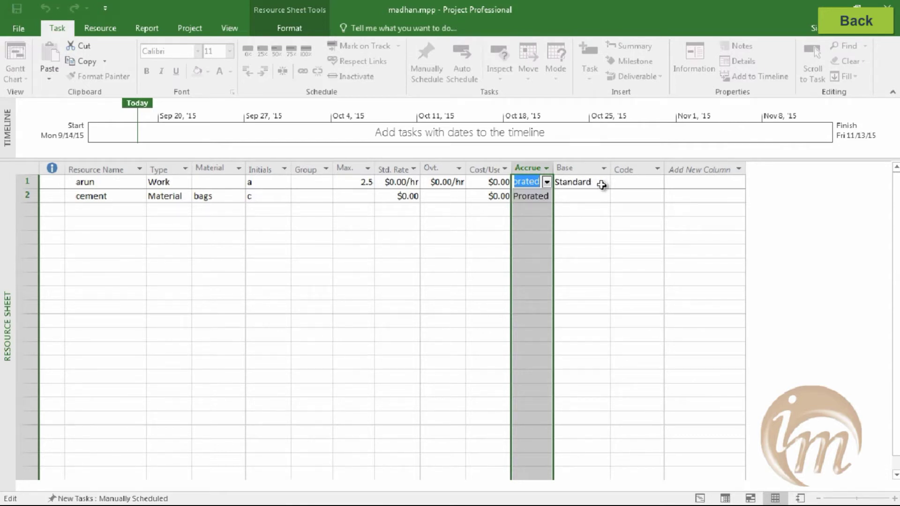
left_click(603, 187)
left_click(605, 187)
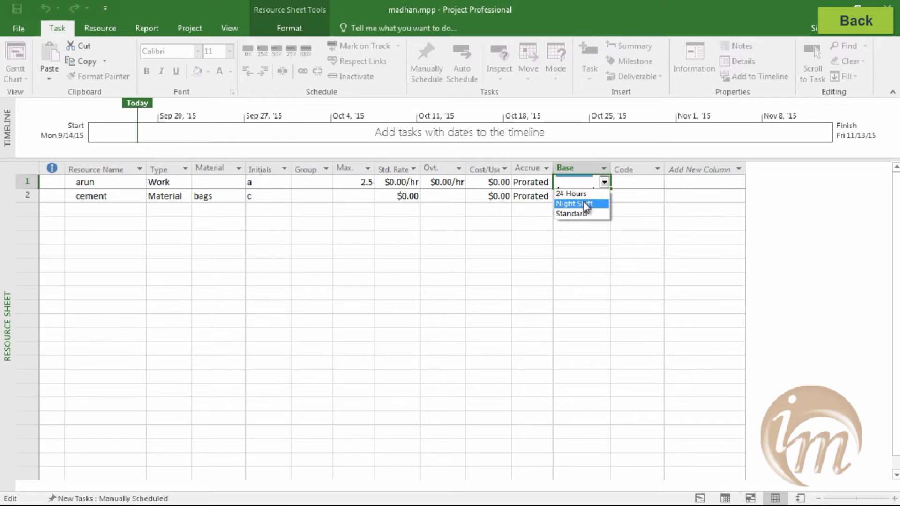
key("Escape")
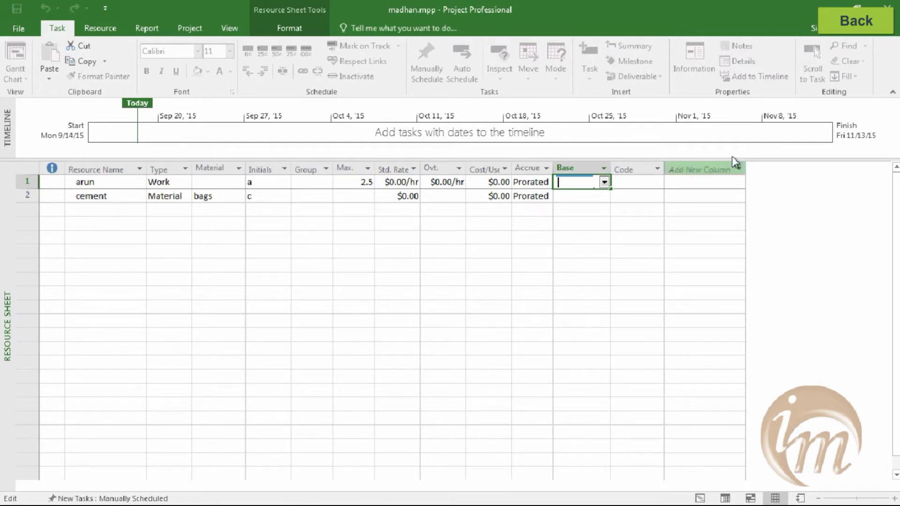
left_click(710, 168)
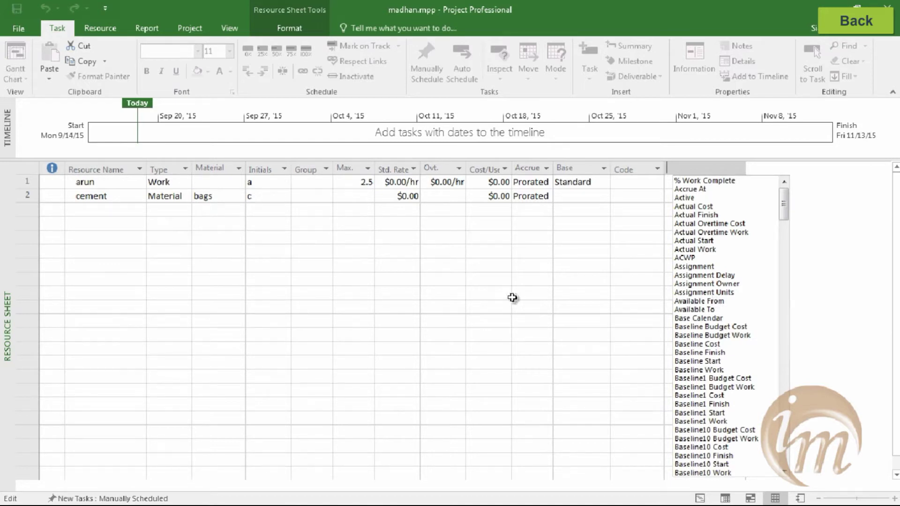
left_click(491, 266)
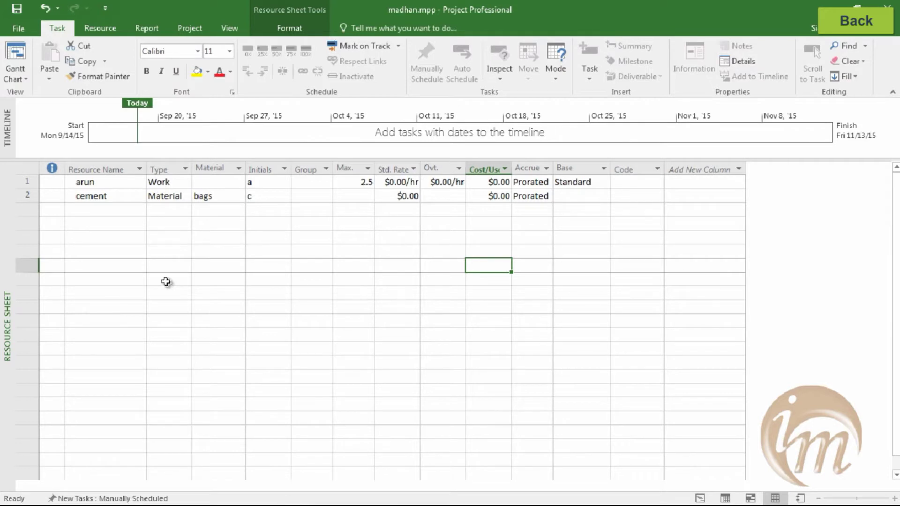
Switch to the Gantt Chart view, open the Assign Resources dialog and place it over the middle of the chart
left_click(22, 69)
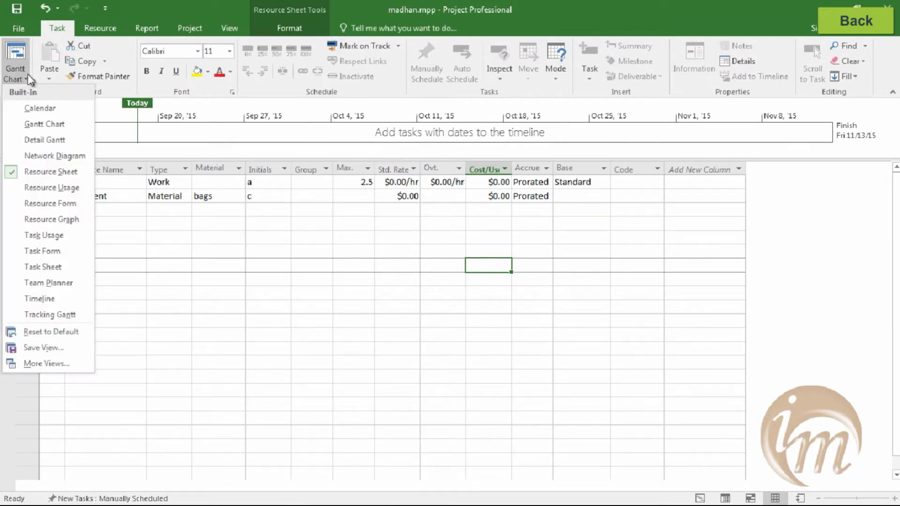
left_click(41, 119)
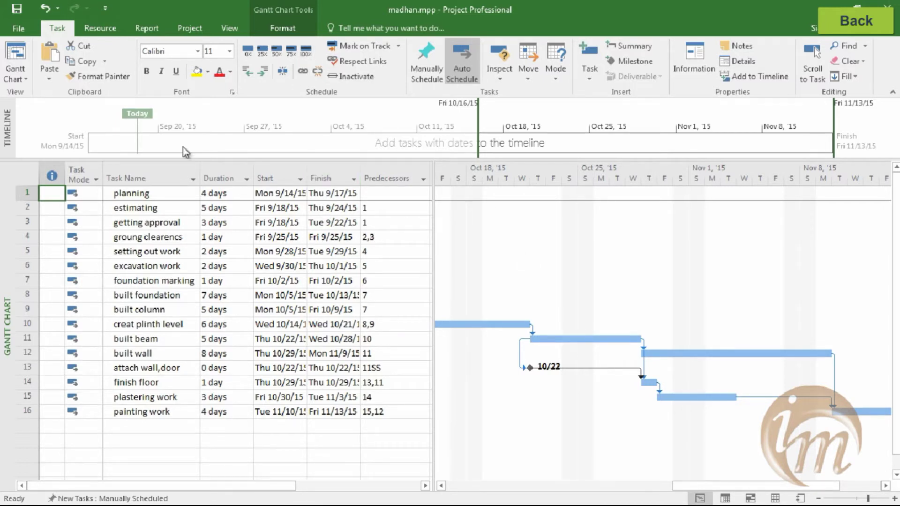
left_click(93, 29)
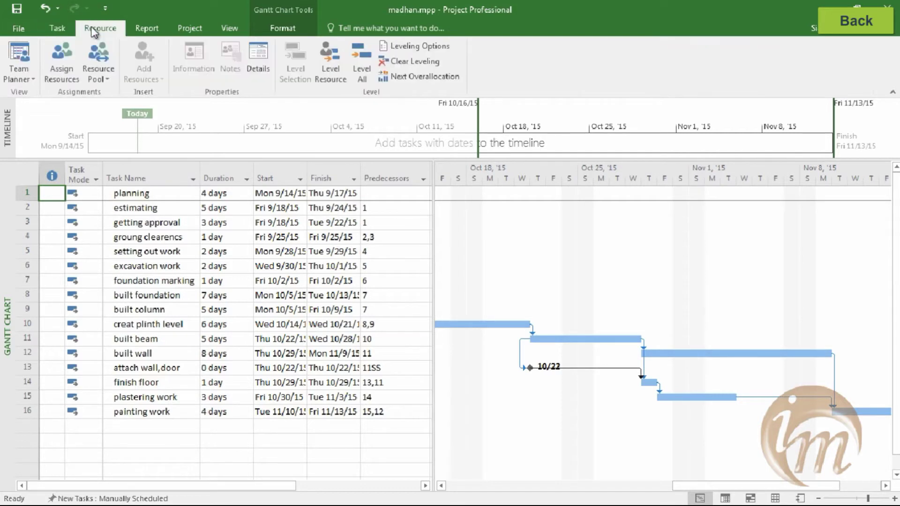
left_click(75, 79)
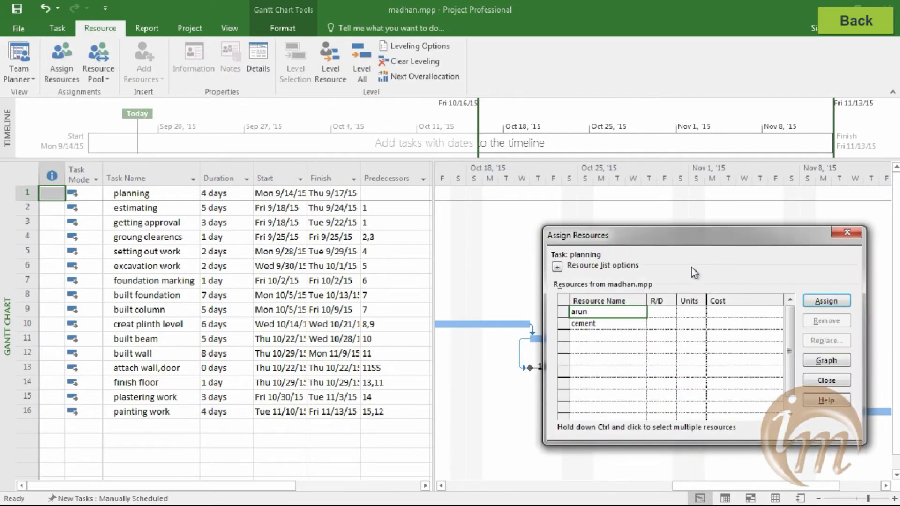
left_click_drag(689, 238, 464, 130)
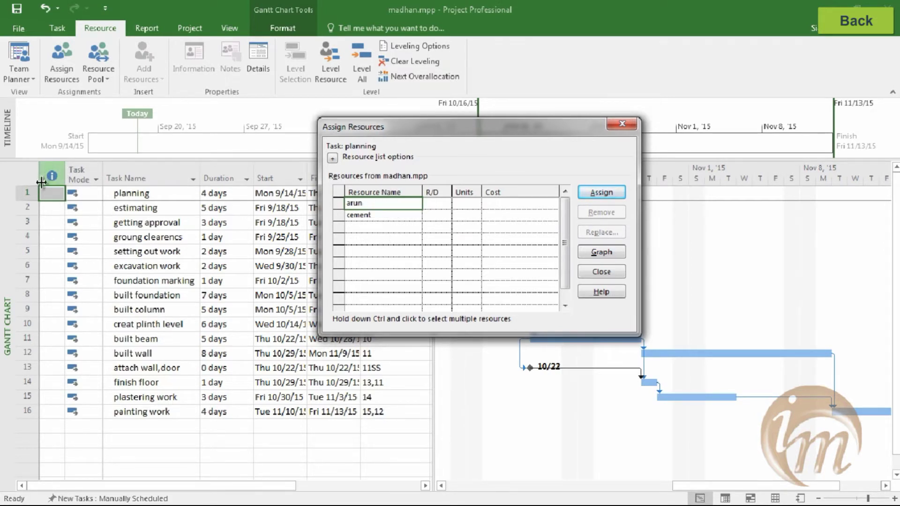
Assign the worker resource to the planning task with 5 units
left_click(21, 195)
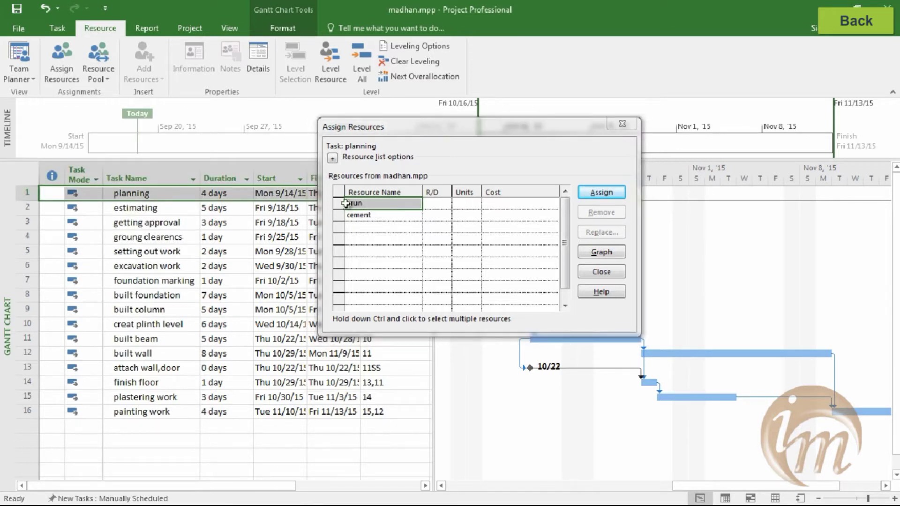
left_click(468, 206)
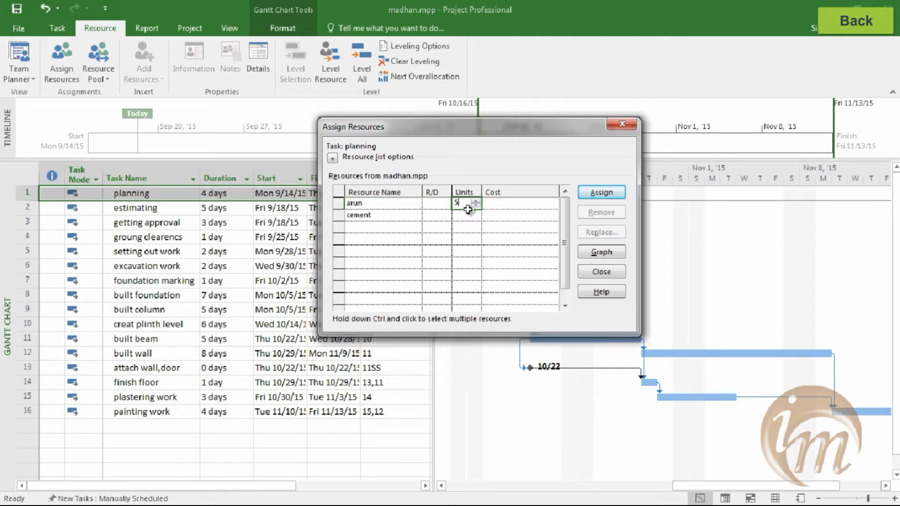
left_click(519, 203)
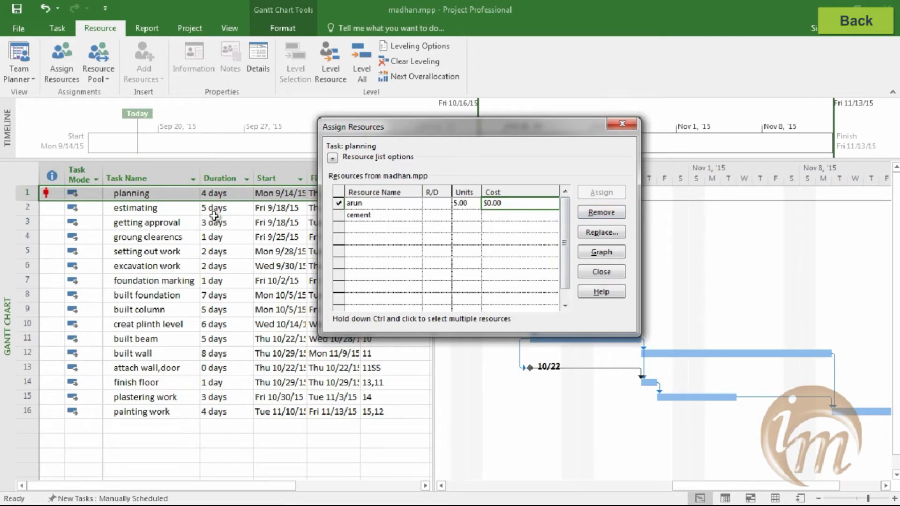
left_click(25, 194)
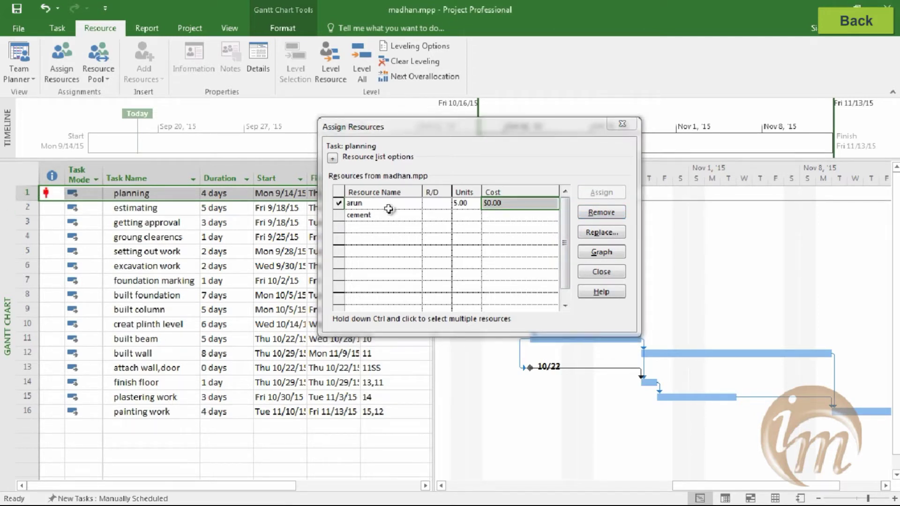
Replace the worker's 5-unit assignment on the planning task with one using the default units, and move the dialog clear of the task table
left_click(602, 213)
left_click(143, 196)
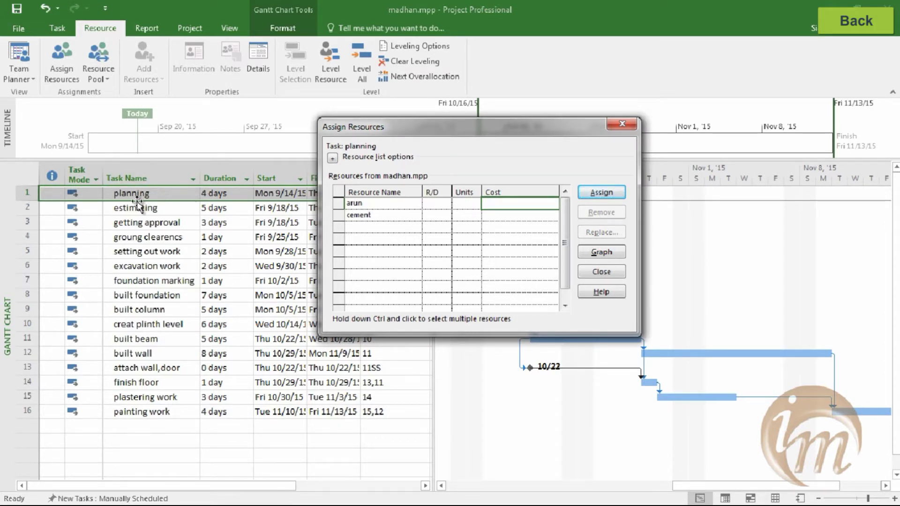
left_click(603, 200)
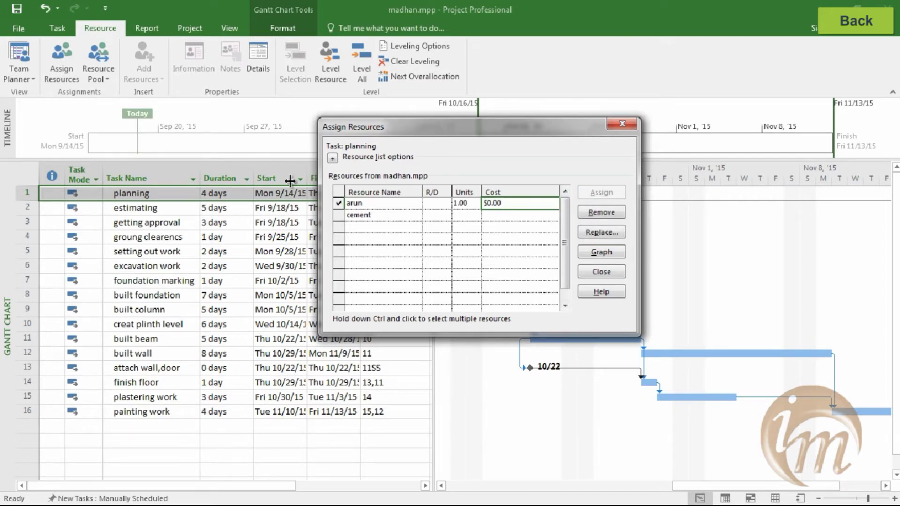
left_click_drag(419, 127, 530, 136)
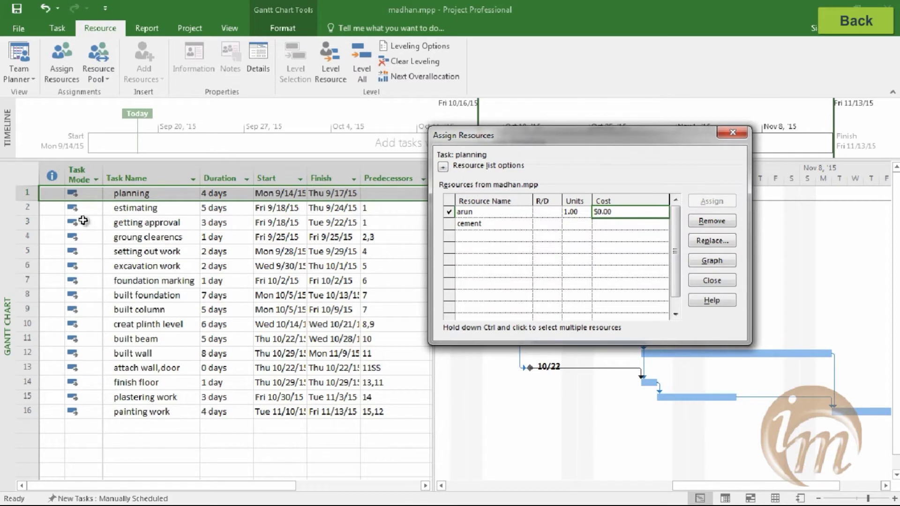
Check the resource assignments of the estimating, getting approval and setting out work tasks, and close the Assign Resources dialog
left_click(26, 207)
left_click(18, 225)
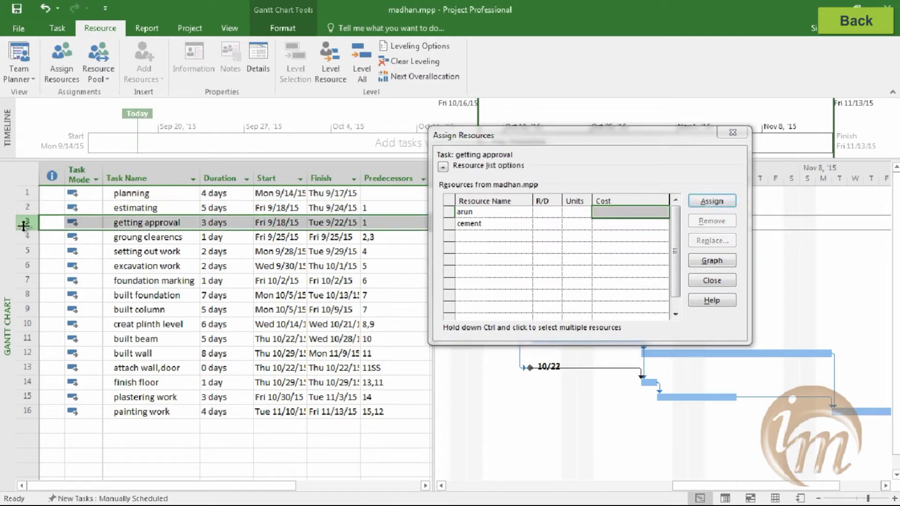
left_click(21, 251)
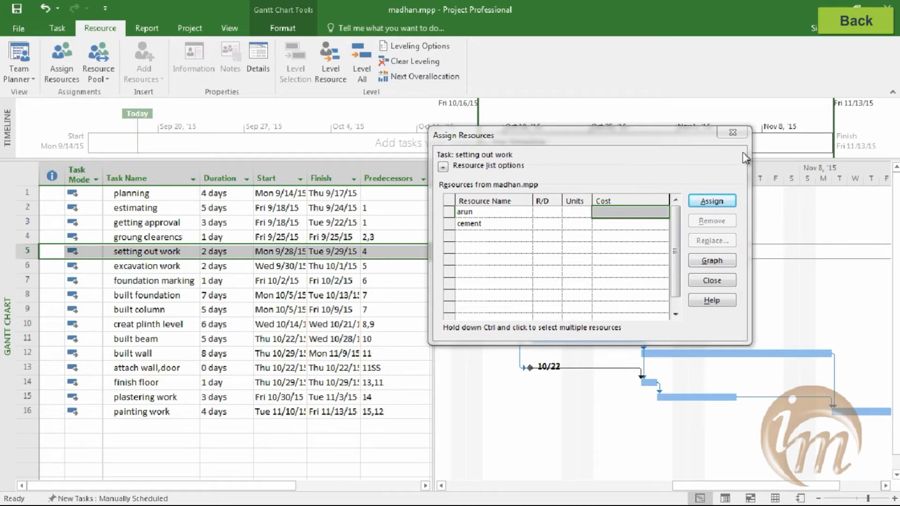
left_click(732, 133)
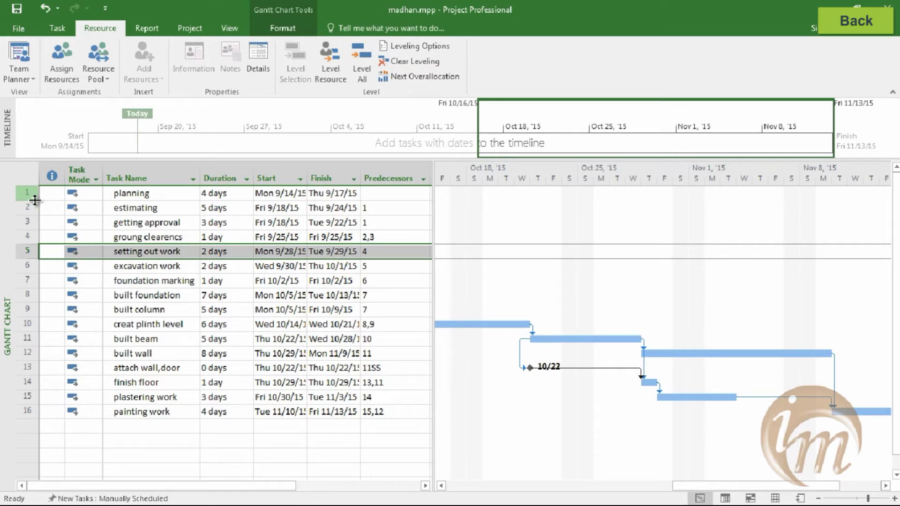
Switch to the Resource Sheet view and open the worker resource's Resource Information dialog
left_click(52, 30)
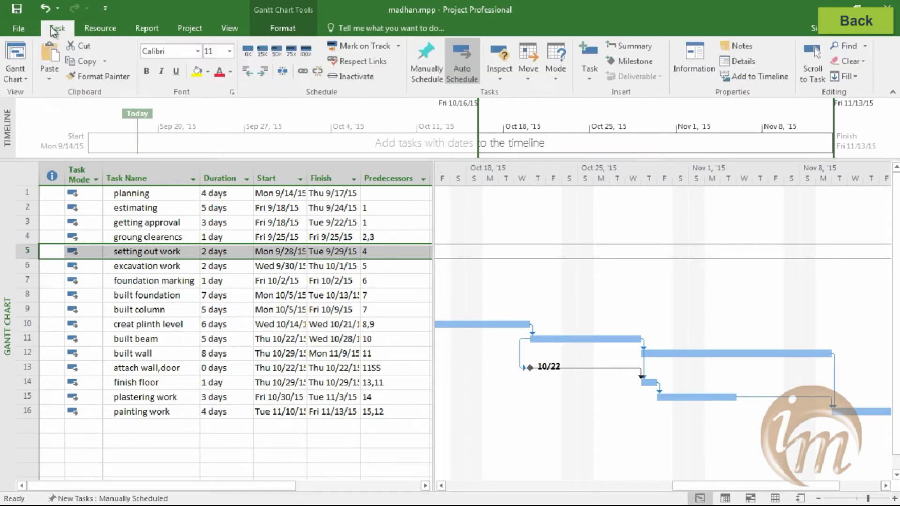
left_click(19, 79)
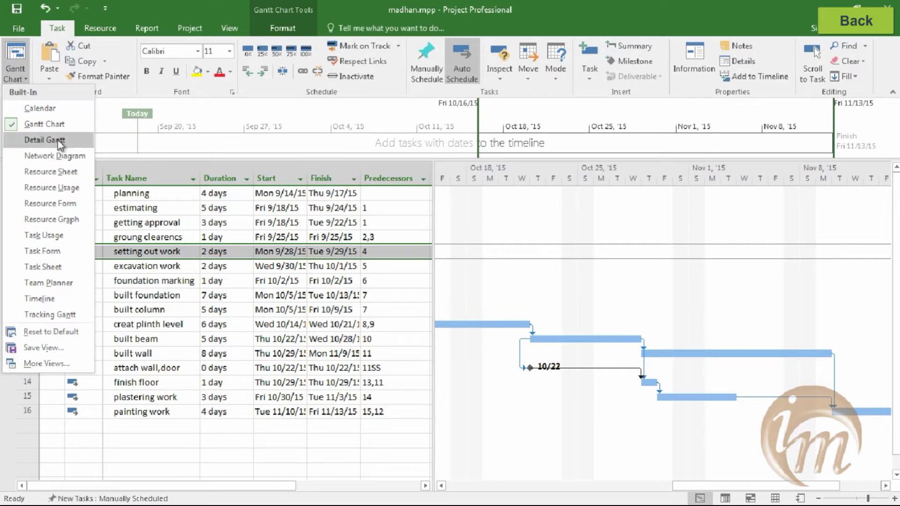
left_click(65, 172)
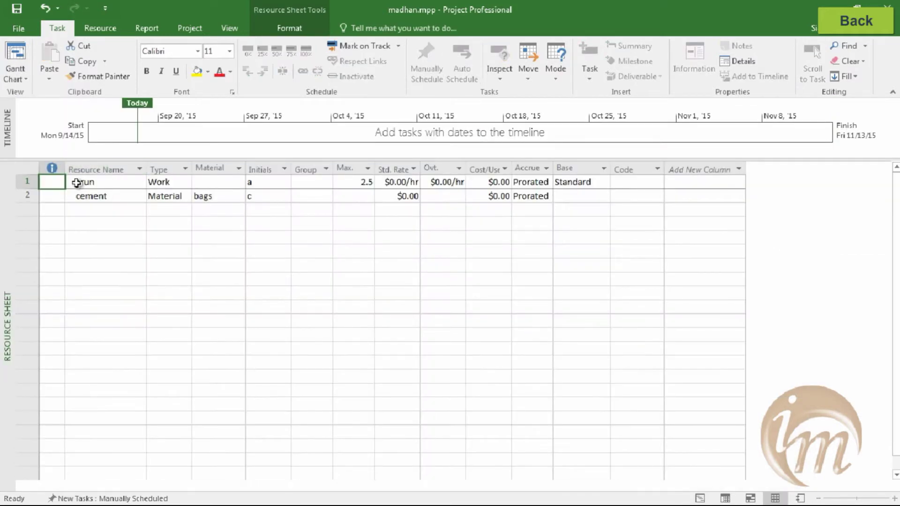
left_click(18, 185)
double_click(17, 186)
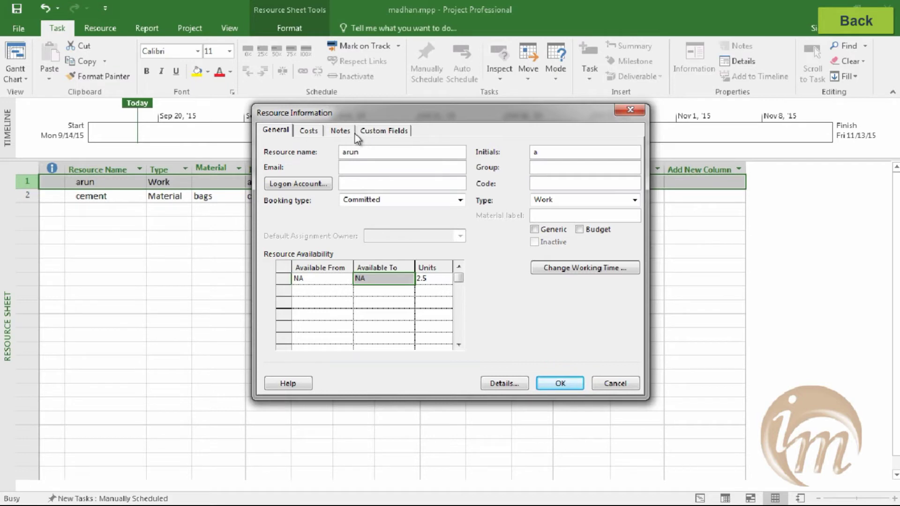
Examine the worker's working-time calendar with its default work week and exceptions, as well as the resource notes, and close the dialog
left_click(552, 269)
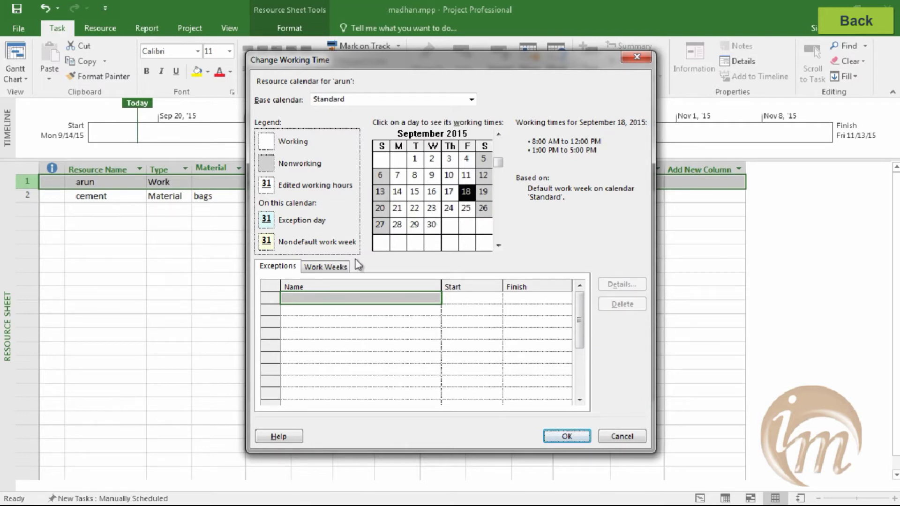
left_click(338, 267)
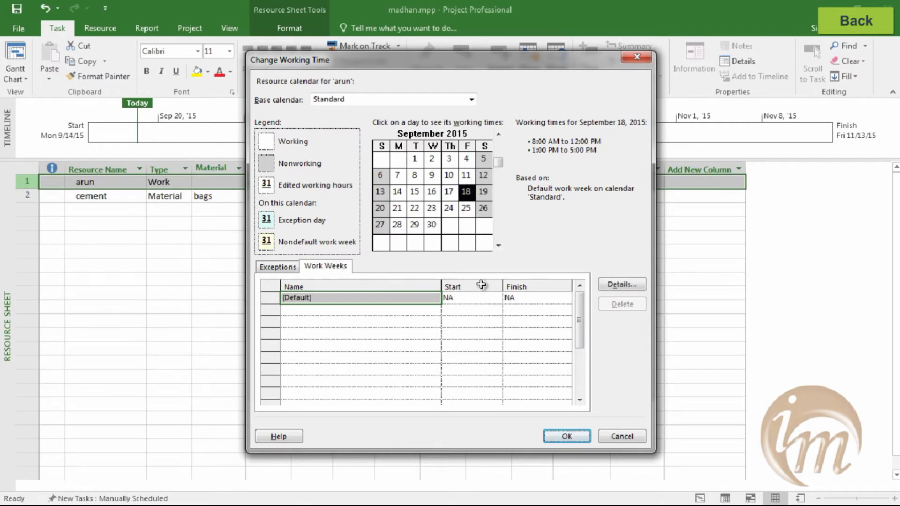
left_click(622, 286)
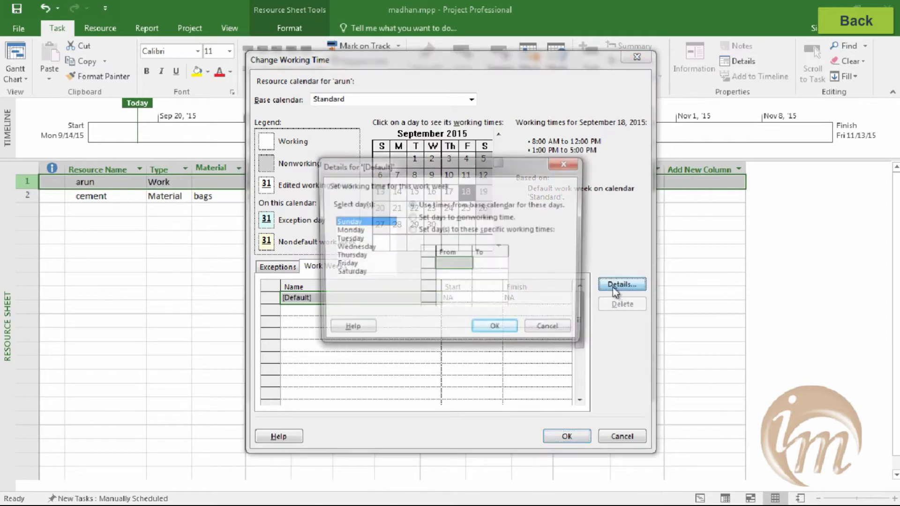
left_click(489, 331)
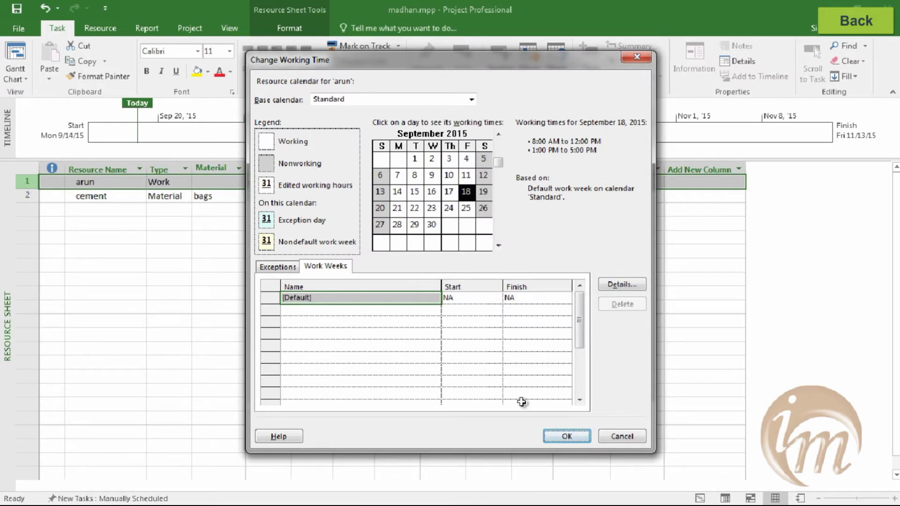
left_click(287, 267)
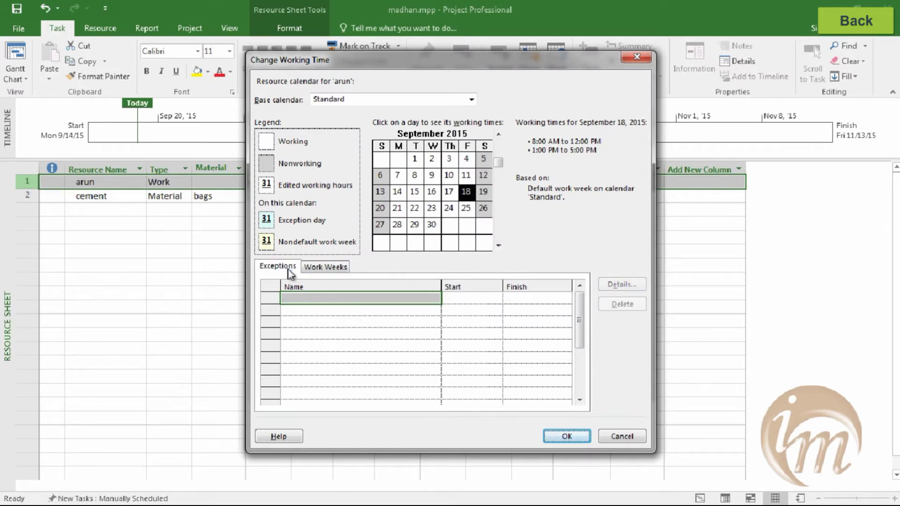
left_click(567, 436)
left_click(342, 131)
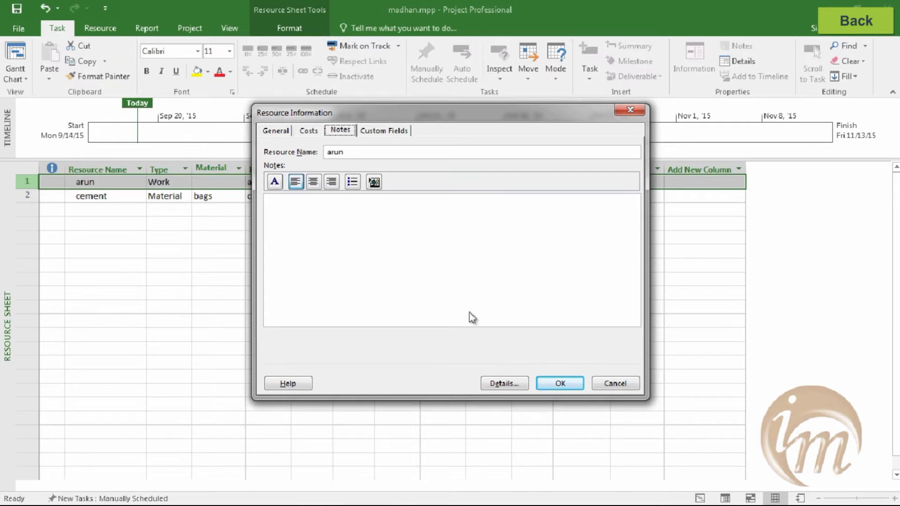
left_click(562, 385)
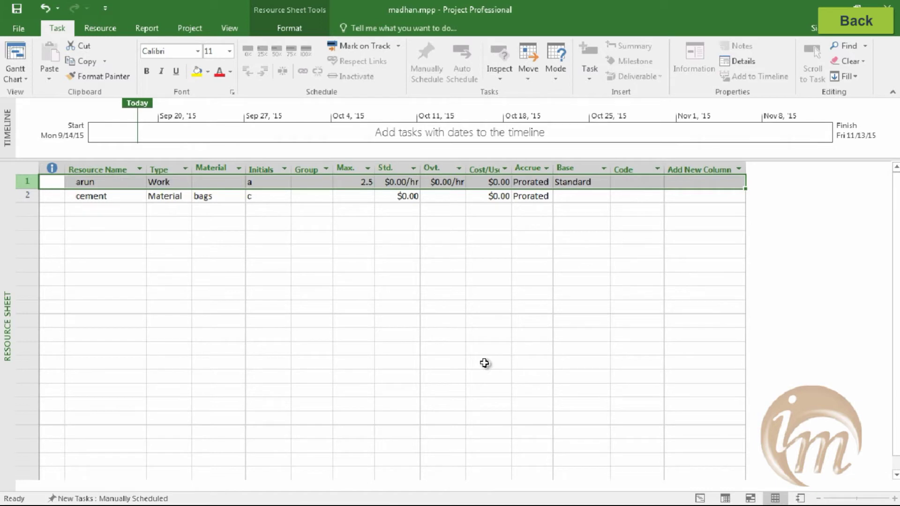
Return to the Gantt Chart view at the planning task's bar and split the view to show the Task Form
left_click(17, 75)
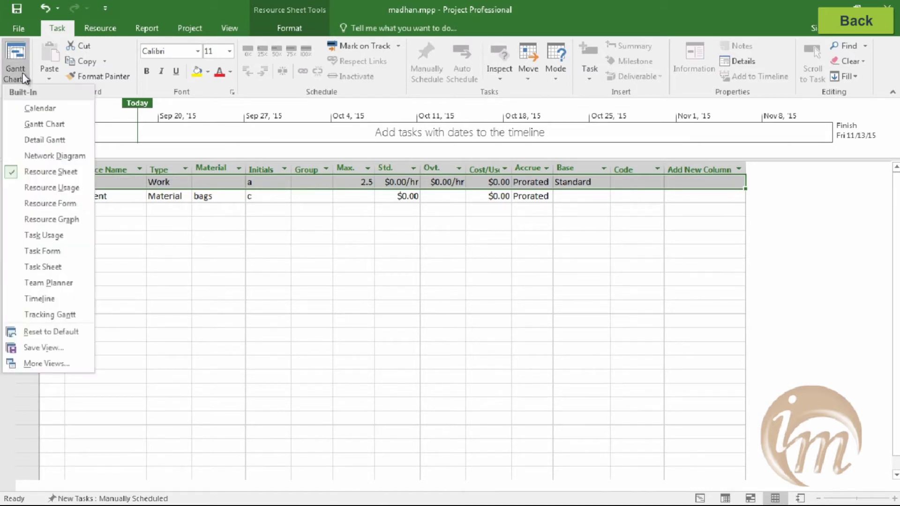
left_click(45, 123)
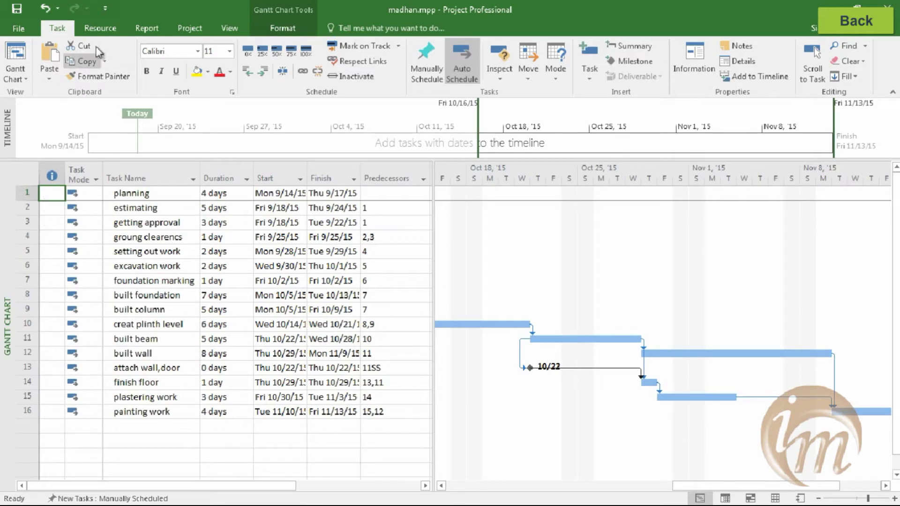
left_click(99, 28)
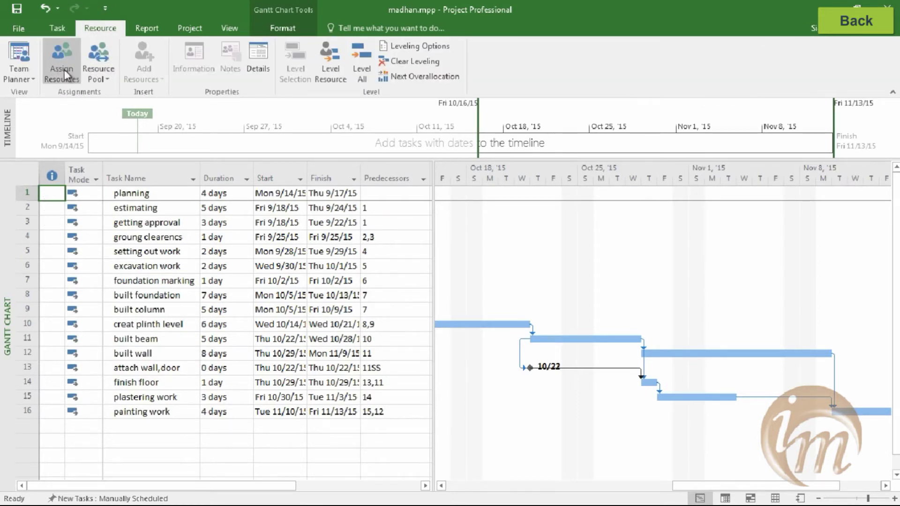
scroll(691, 486, "left", 2)
left_click_drag(699, 498, 487, 501)
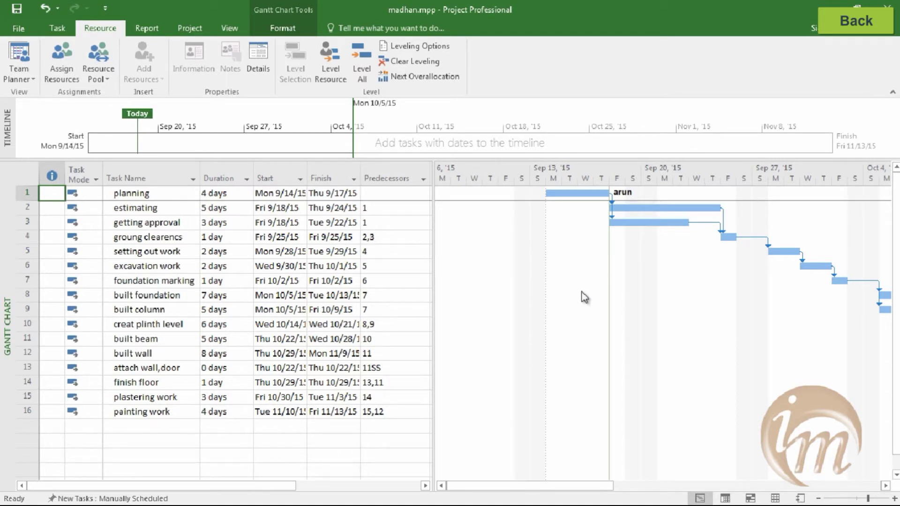
right_click(563, 248)
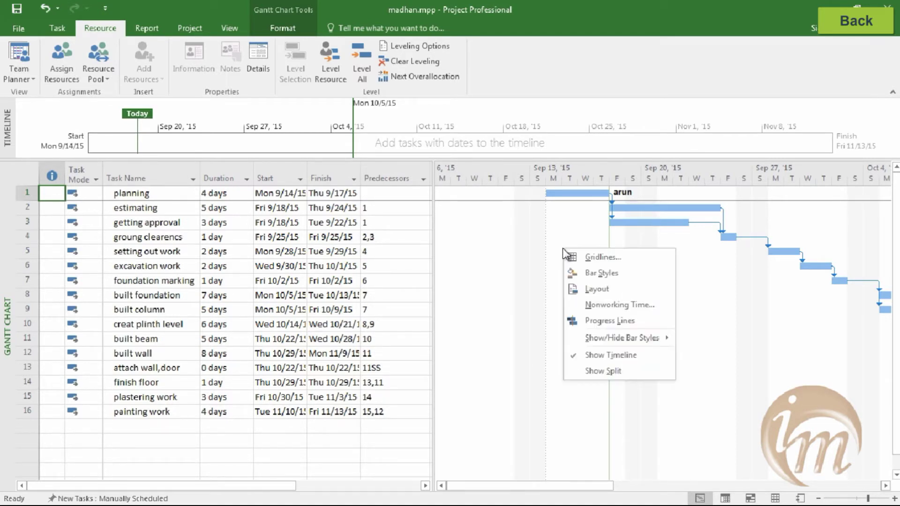
left_click(600, 373)
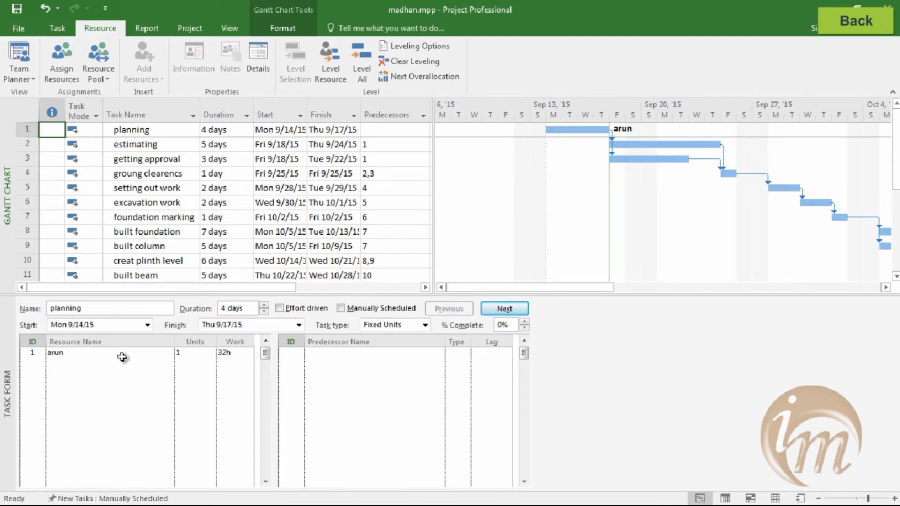
Add the worker resource to the groung clearencs task in the Task Form with 1.5 units
left_click(30, 174)
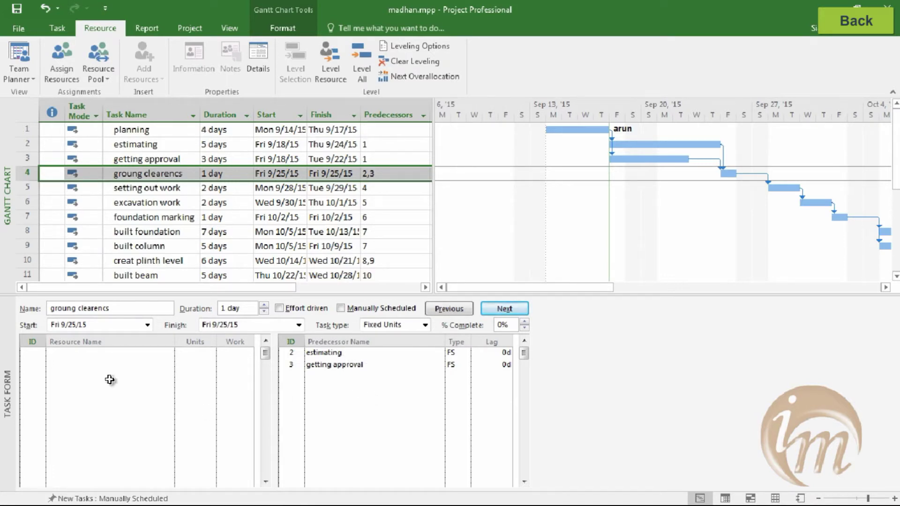
left_click(104, 355)
left_click(168, 355)
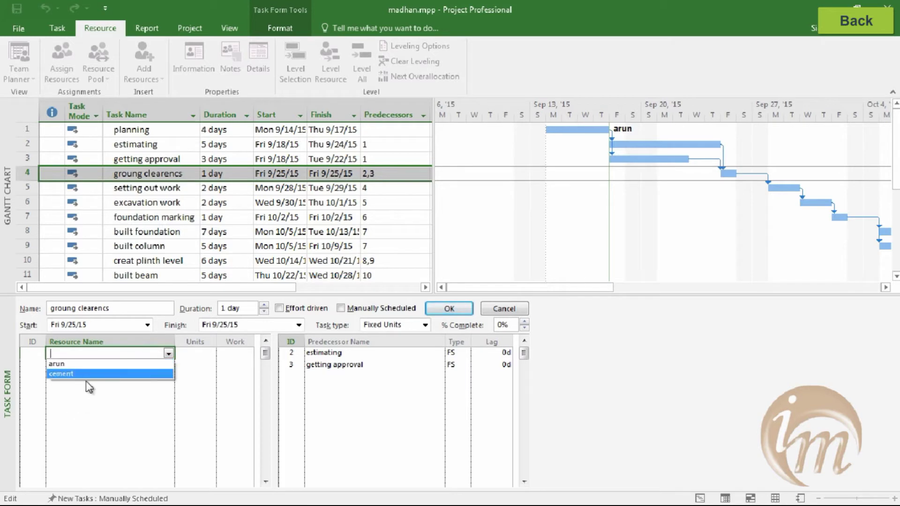
left_click(87, 364)
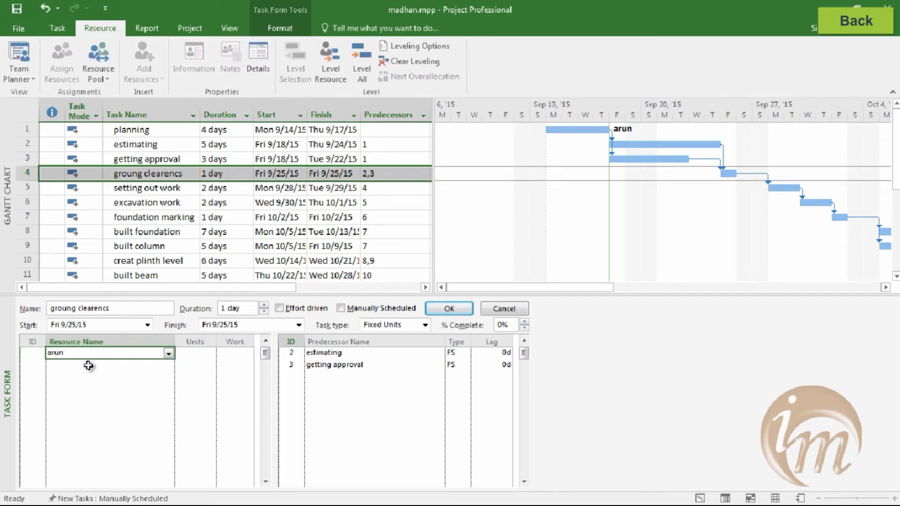
left_click(189, 353)
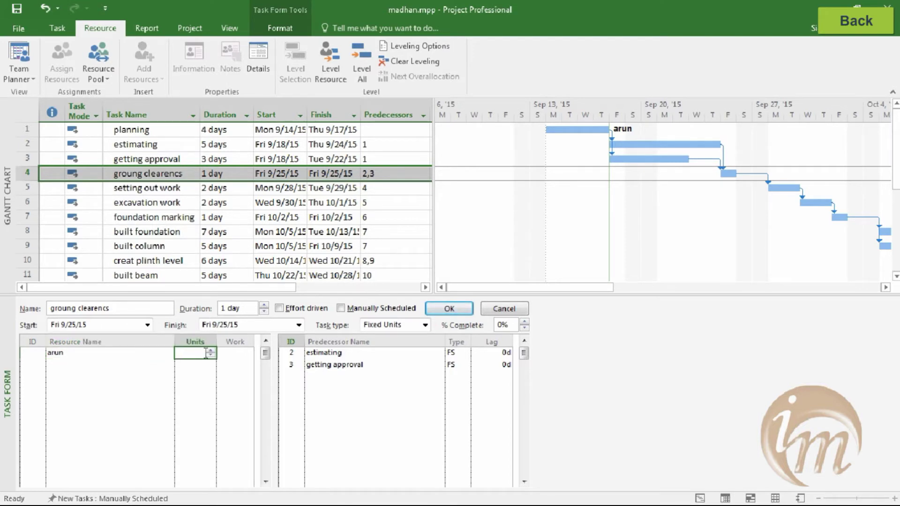
left_click(214, 351)
left_click(213, 351)
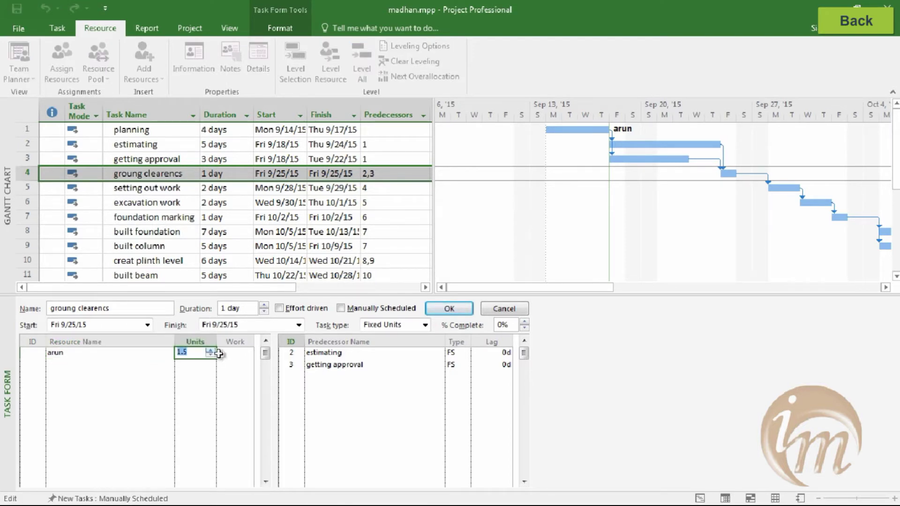
Set the worker's work on the groung clearencs task to 3h
left_click(237, 352)
left_click(248, 352)
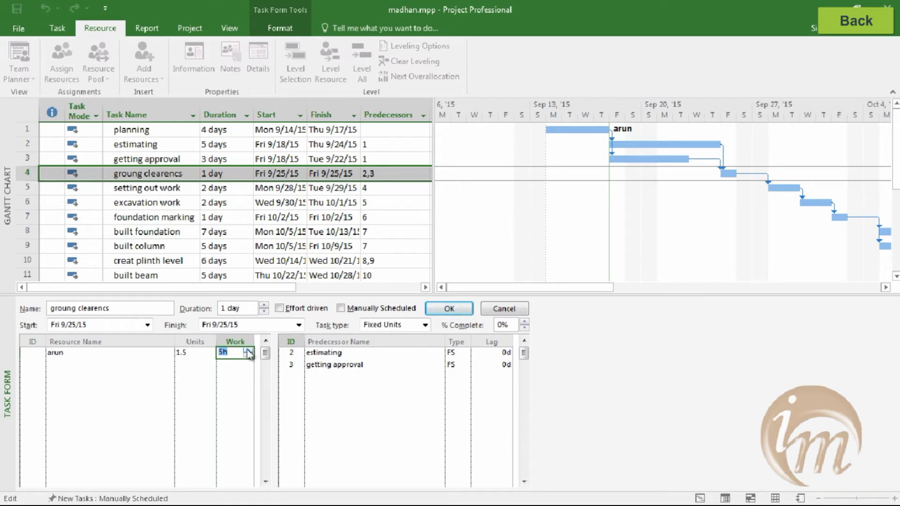
left_click(248, 356)
key("Return")
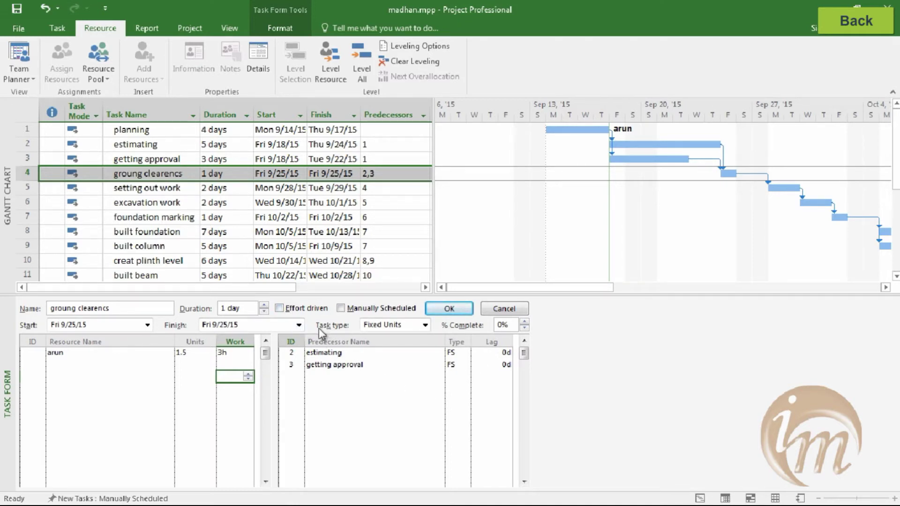
Apply the groung clearencs assignment with the task type kept at Fixed Units, and remove the Task Form split
left_click(425, 325)
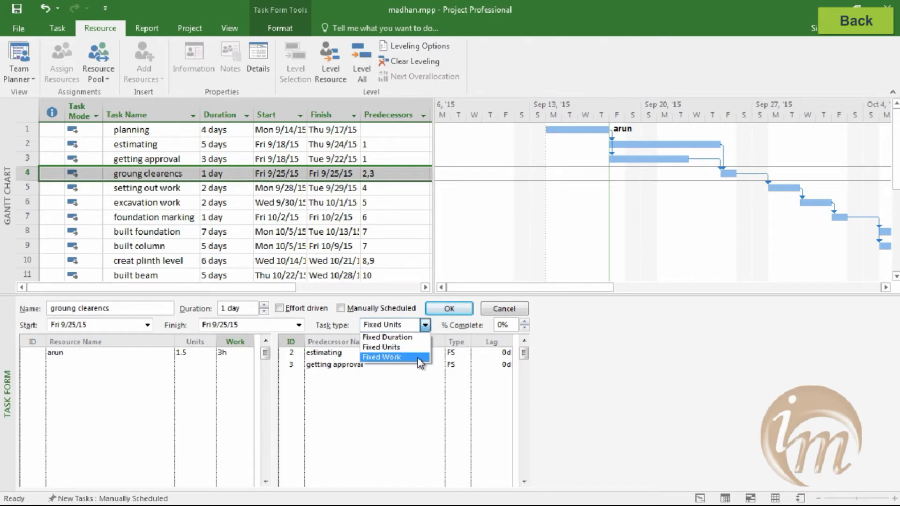
left_click(624, 199)
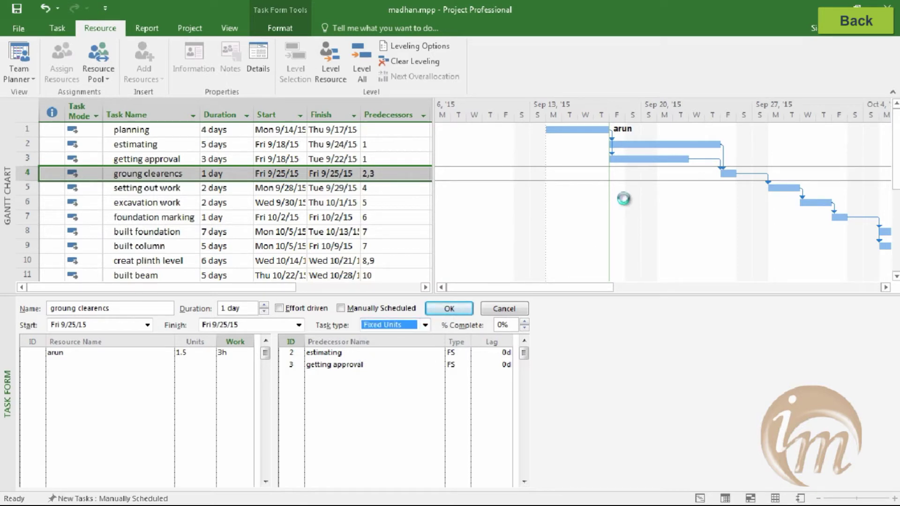
right_click(624, 199)
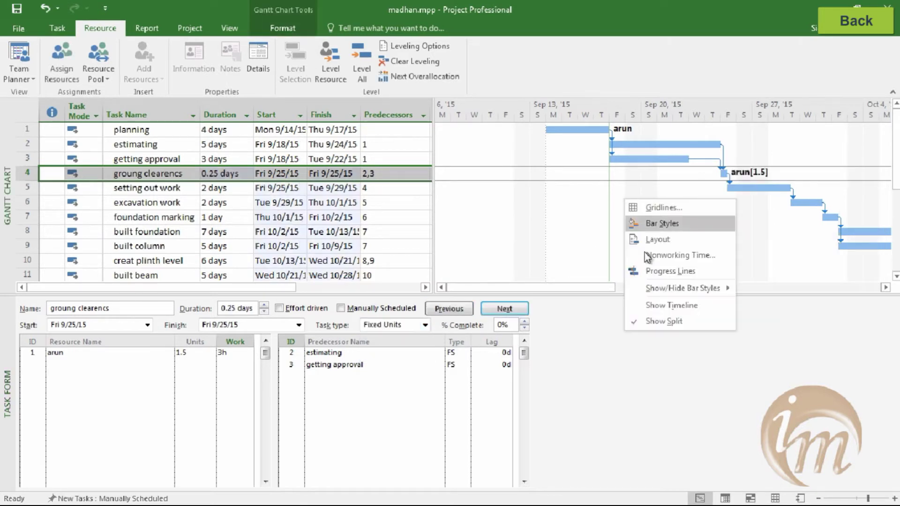
left_click(666, 321)
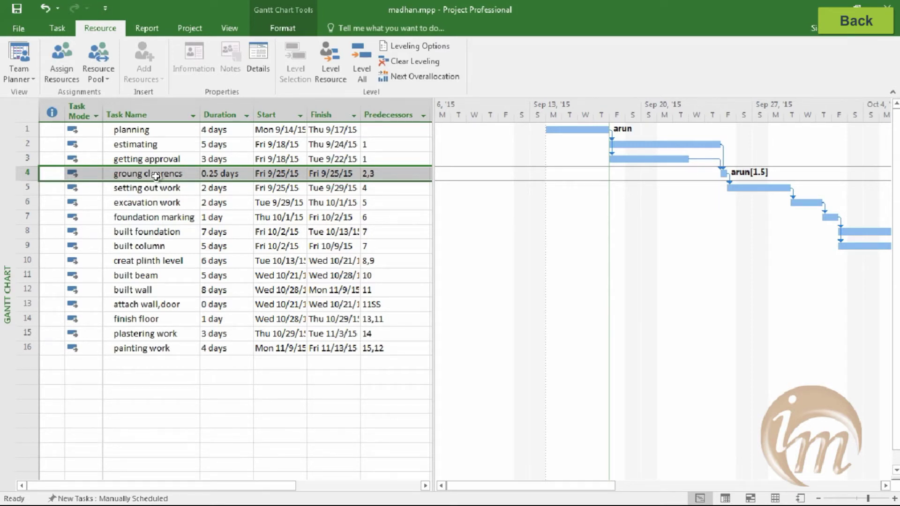
Open Task Information for the setting out work task and examine its predecessor and the available dependency types
left_click(25, 188)
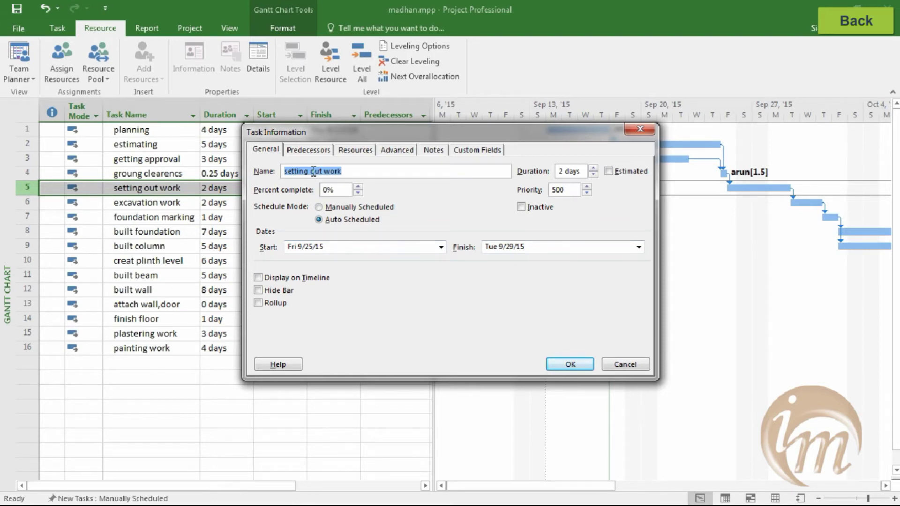
left_click(308, 151)
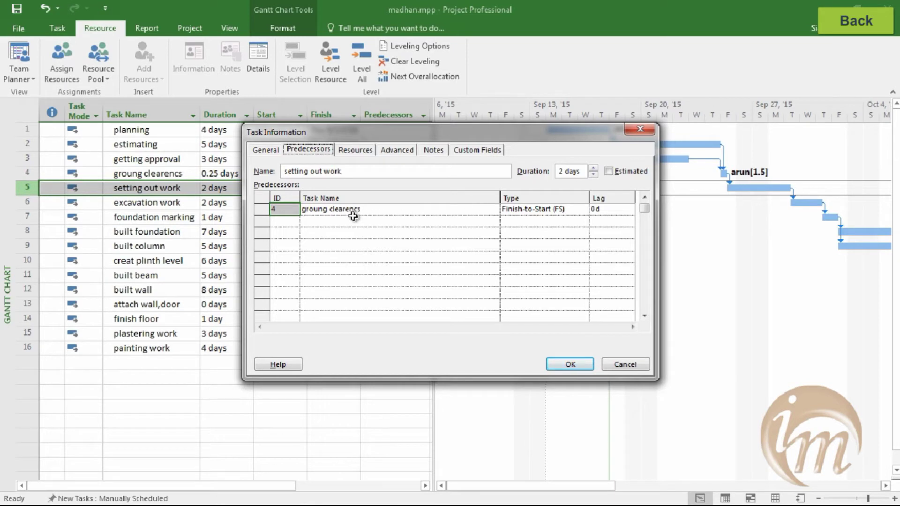
left_click(532, 210)
left_click(583, 209)
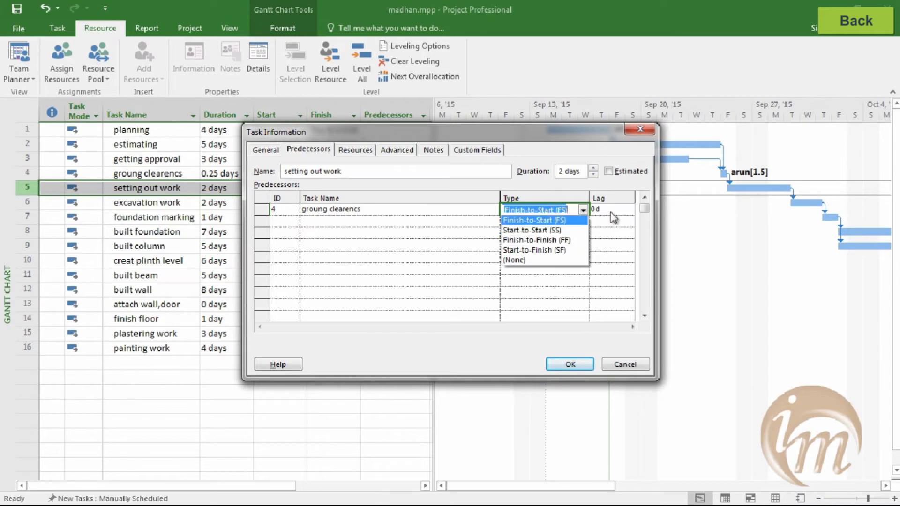
left_click(366, 156)
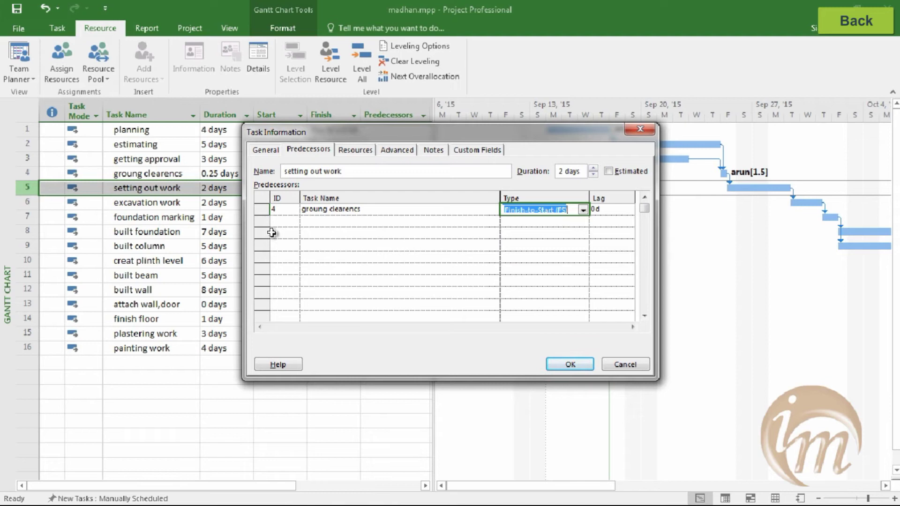
Review the setting out work task's resource assignments and advanced constraint type options, and close Task Information
left_click(354, 150)
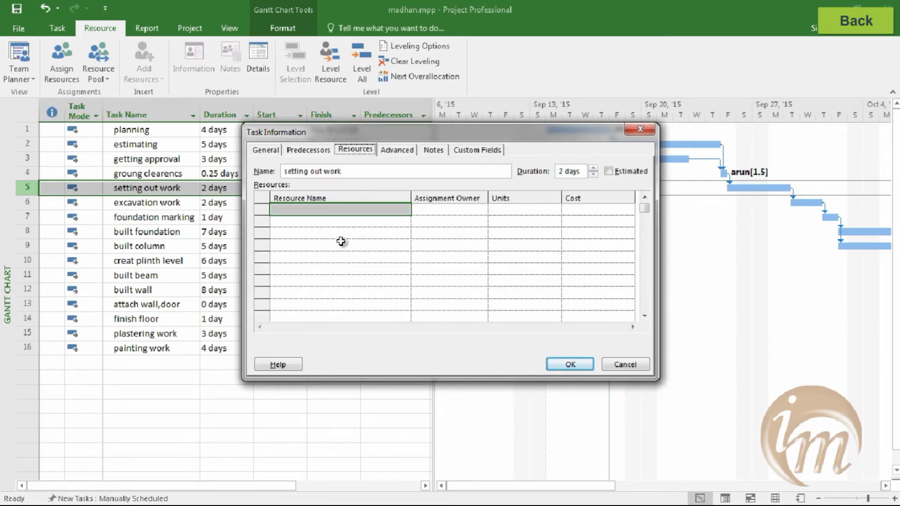
left_click(402, 150)
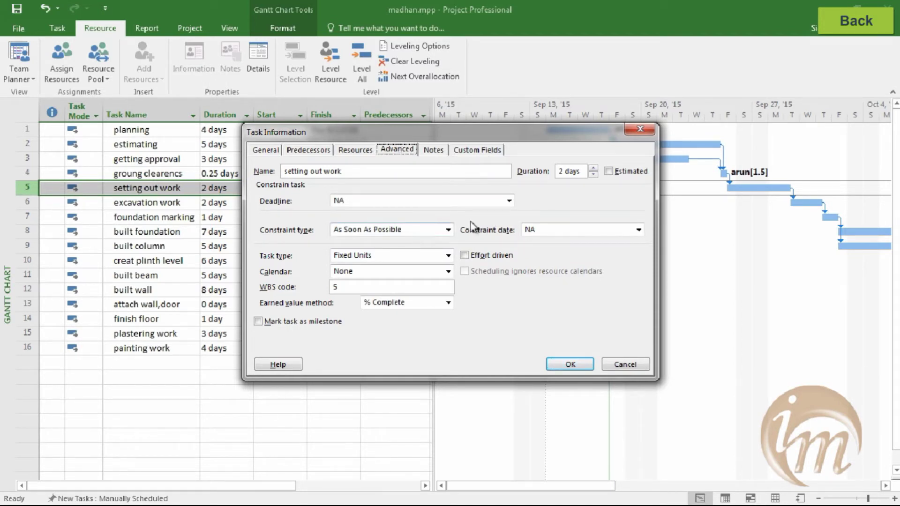
left_click(448, 230)
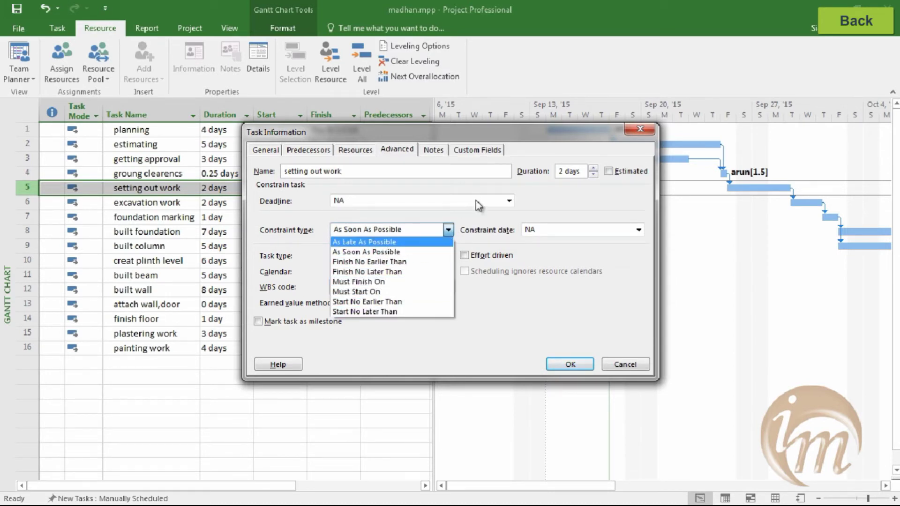
left_click(322, 227)
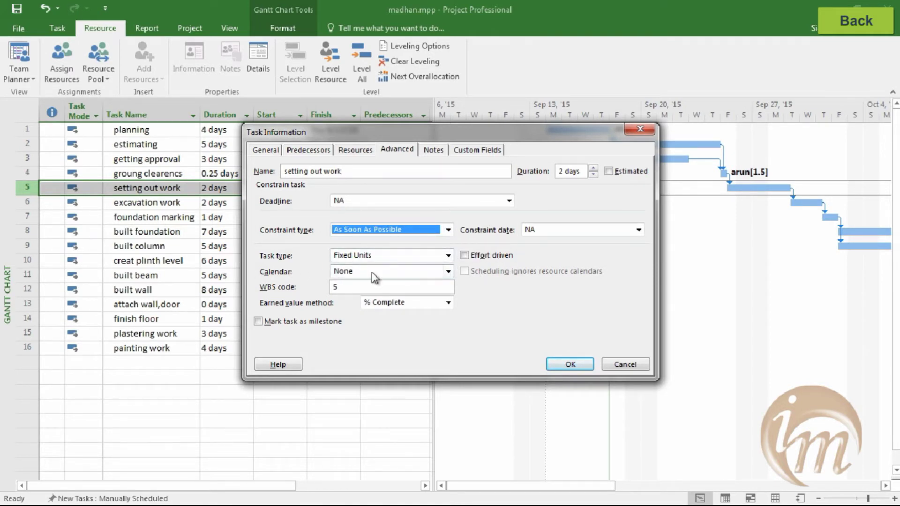
left_click(569, 370)
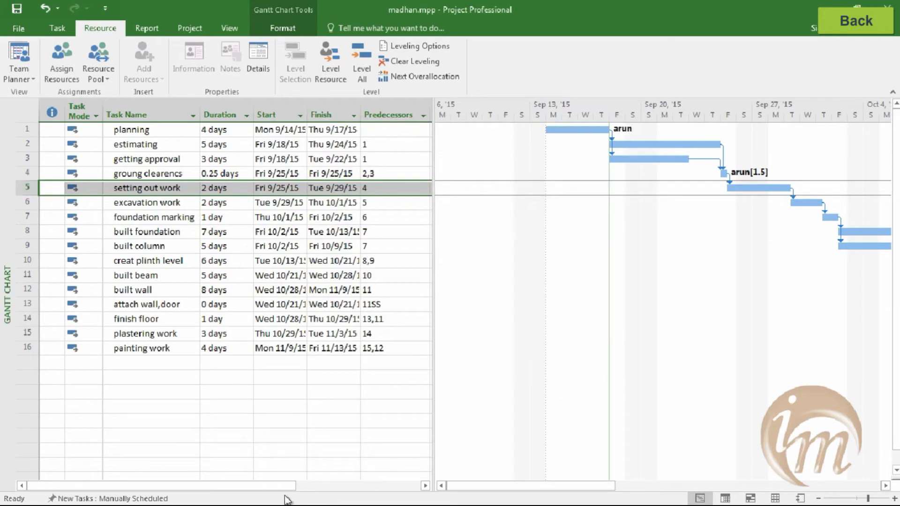
Switch to the project madhan.pptx presentation in PowerPoint and go to the slide titled About type of task
left_click(316, 448)
left_click(340, 494)
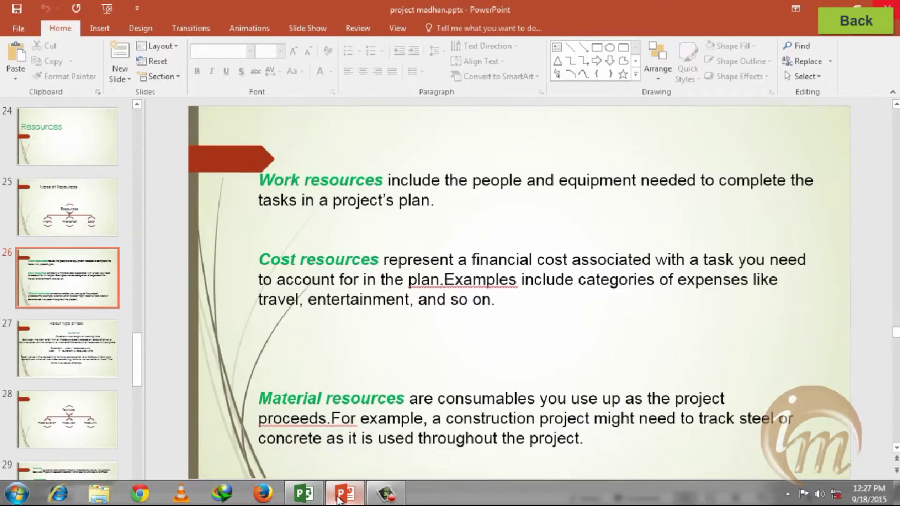
scroll(339, 408, "up", 1)
scroll(340, 408, "down", 1)
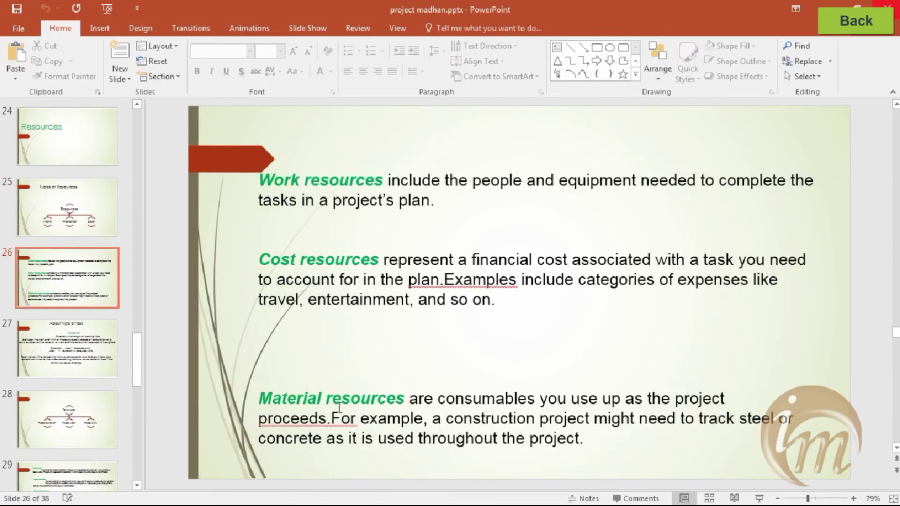
scroll(339, 408, "down", 1)
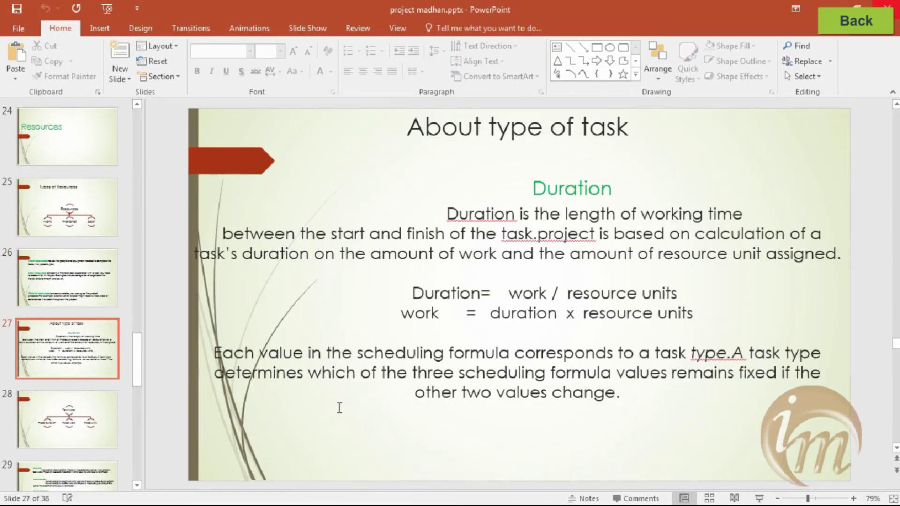